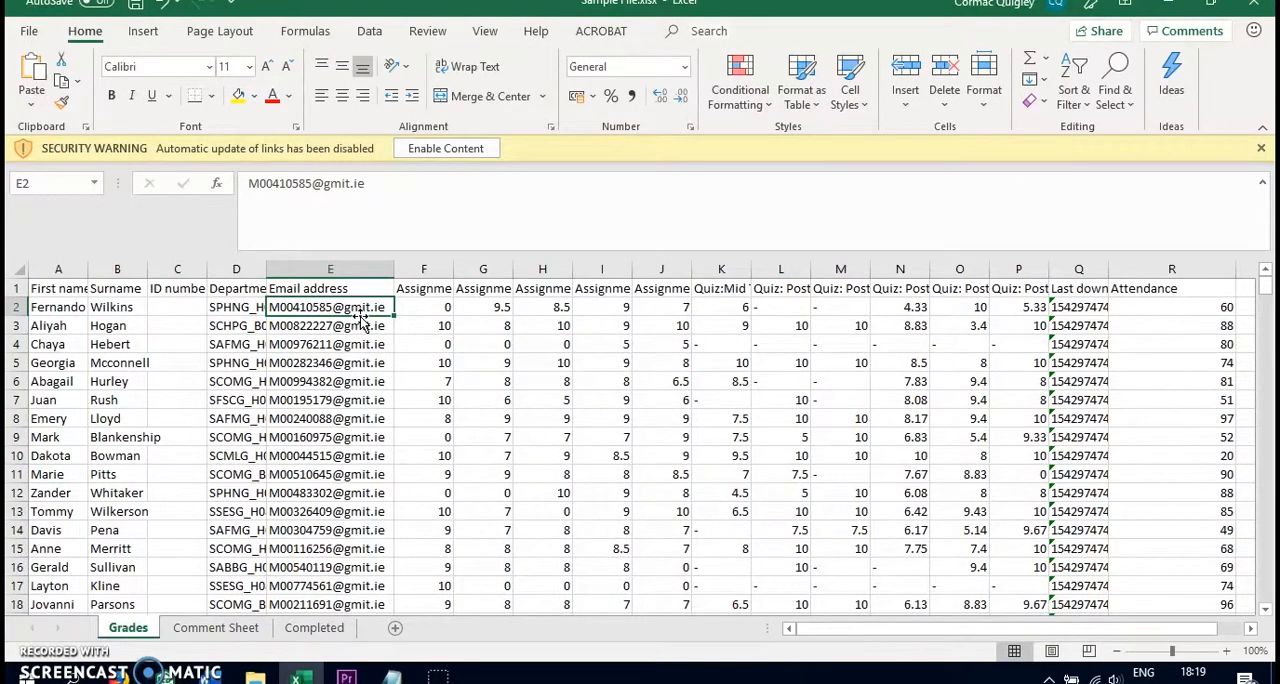
Copy the whole Email address column from the Grades sheet into column A of a new blank workbook
click(424, 307)
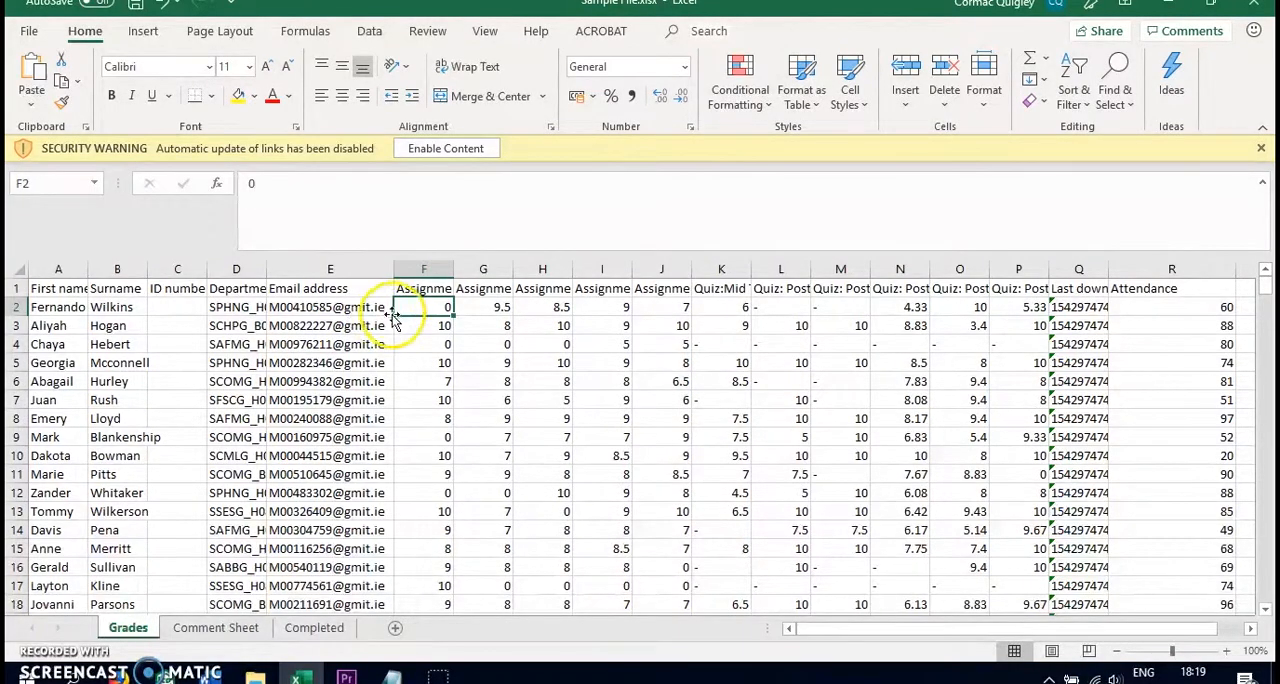
click(343, 270)
key(ctrl+c)
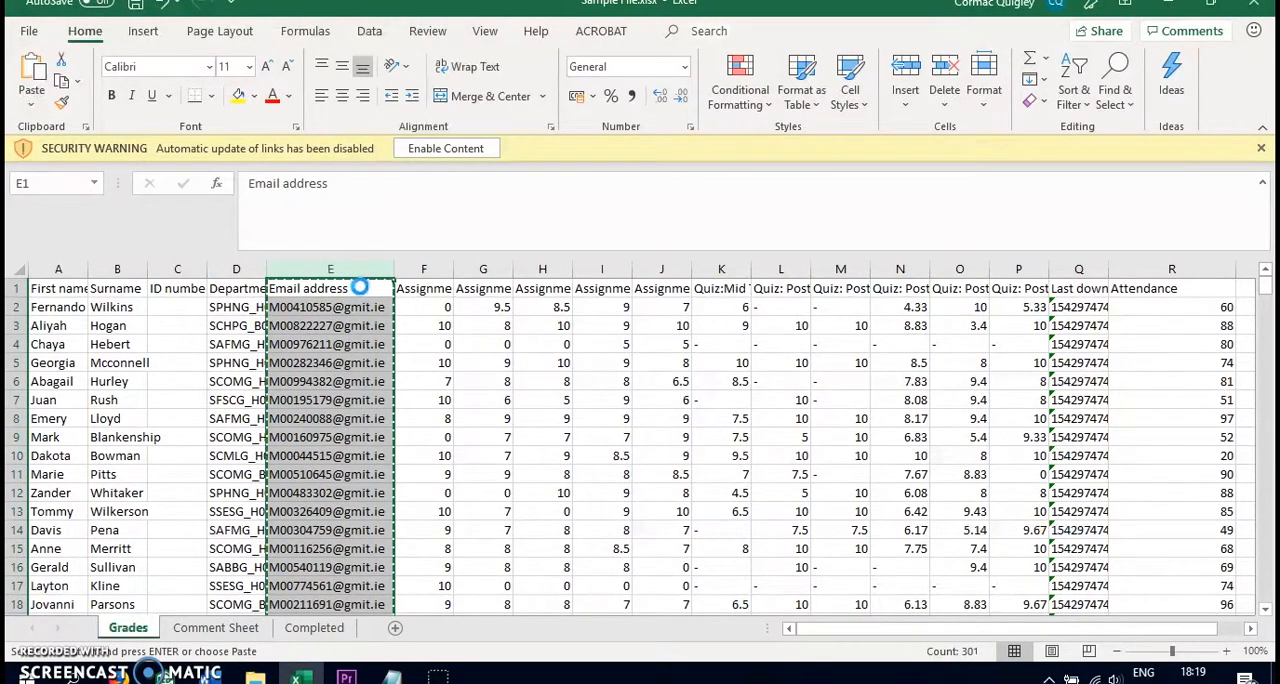
key(ctrl+n)
key(alt+Tab)
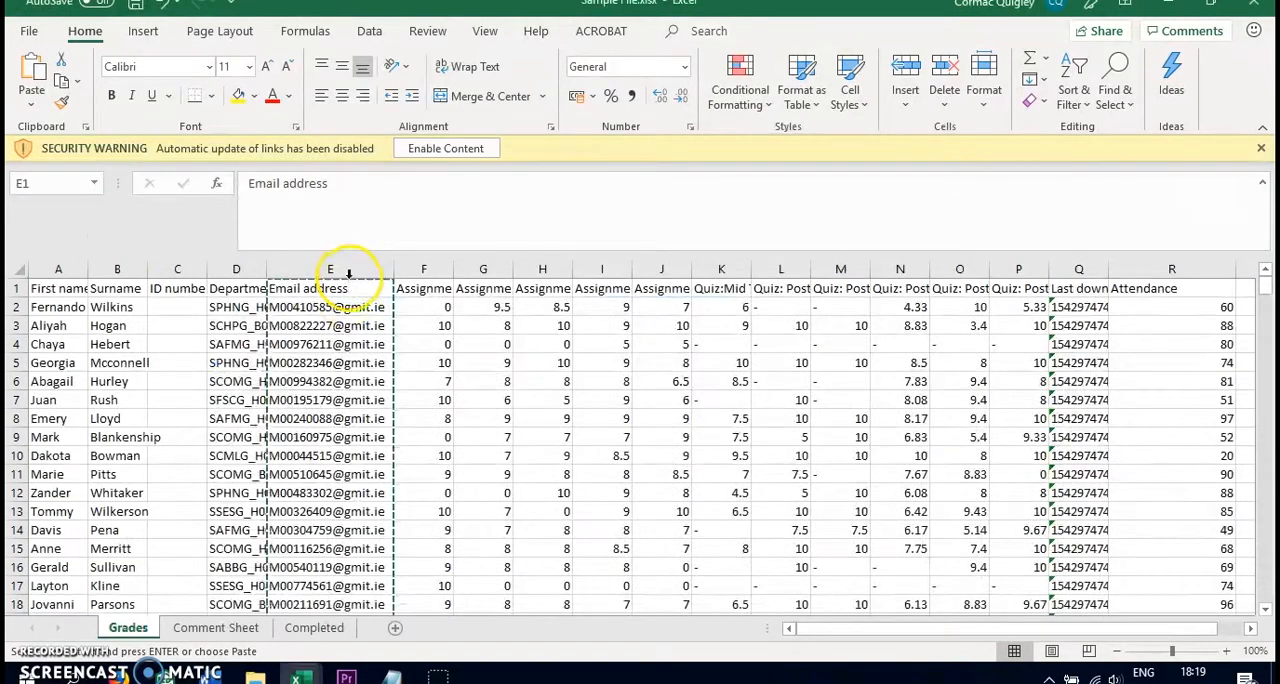
key(alt+Tab)
key(ctrl+v)
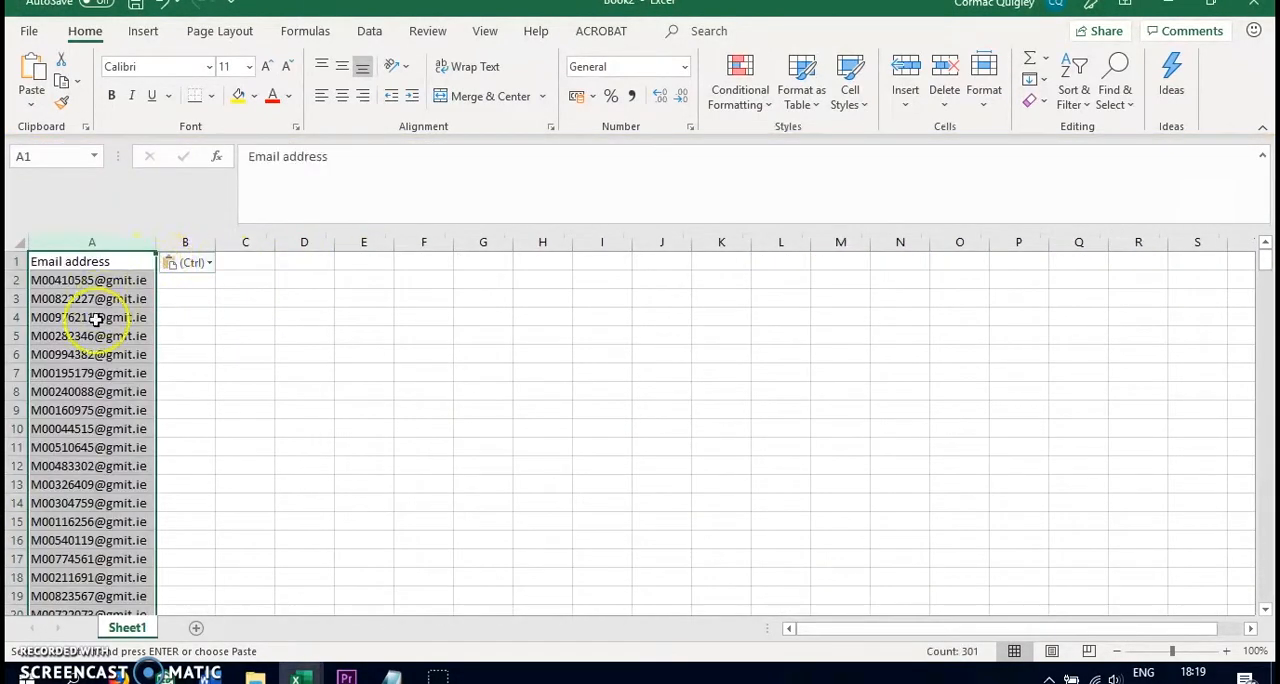
click(100, 262)
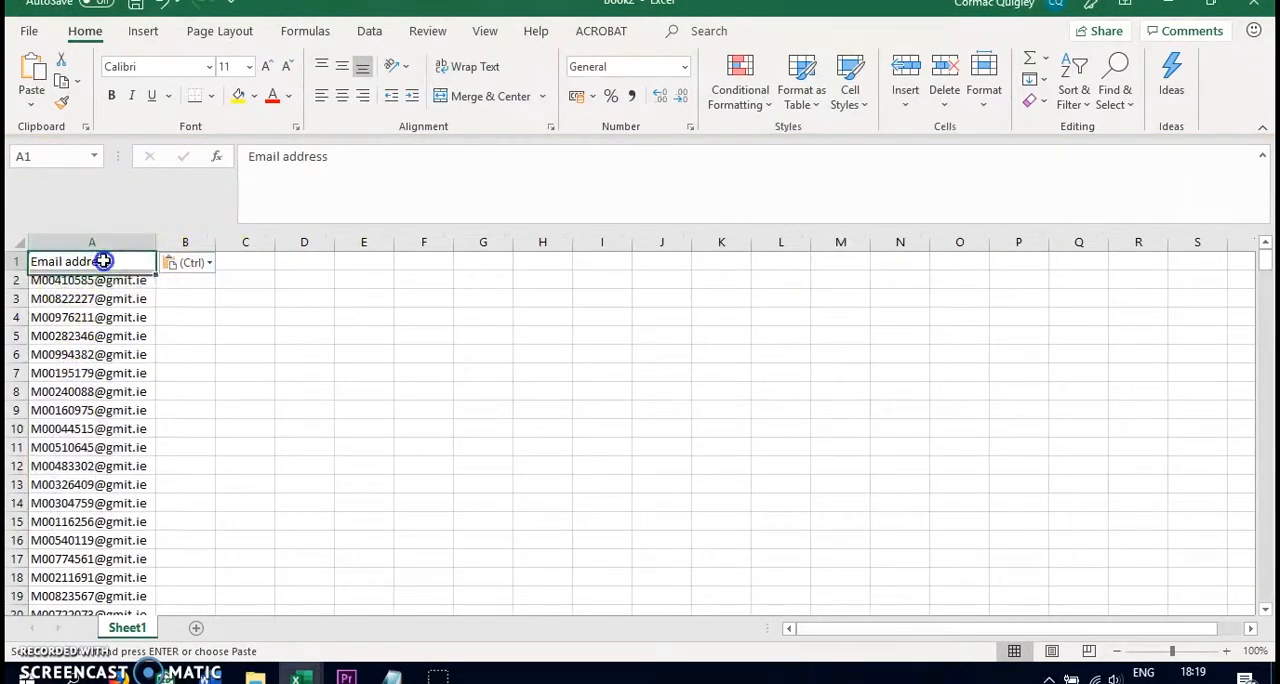
click(223, 258)
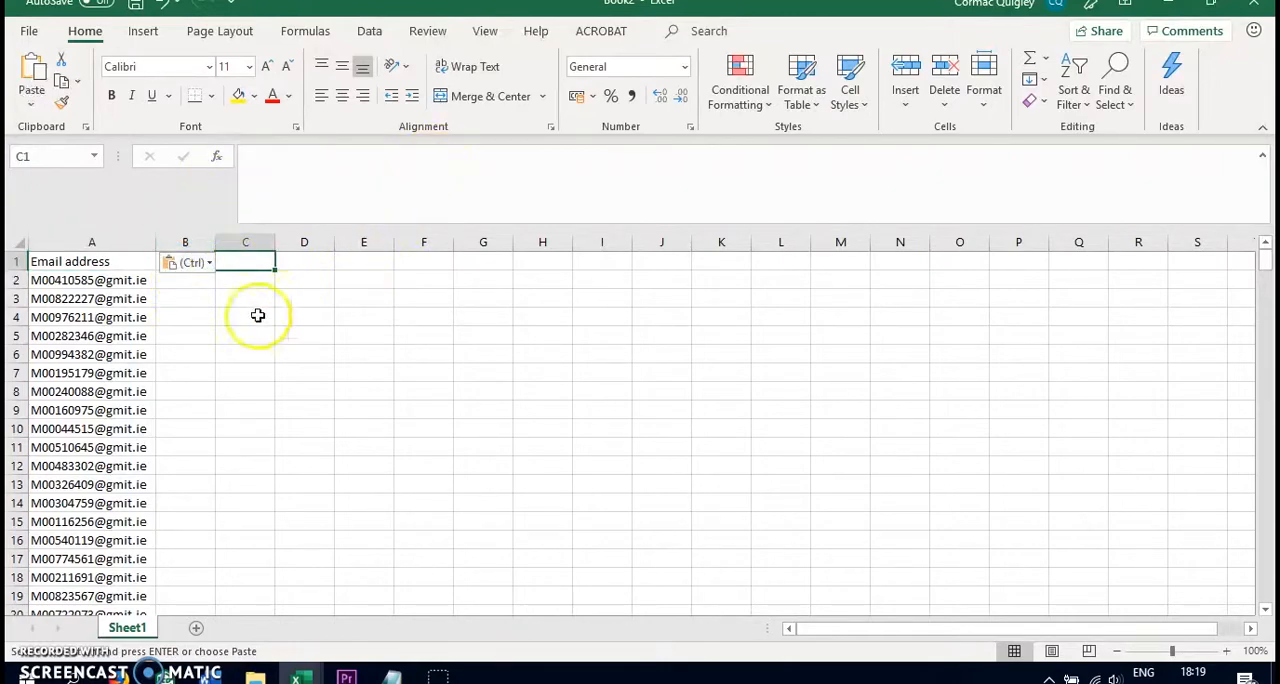
click(187, 268)
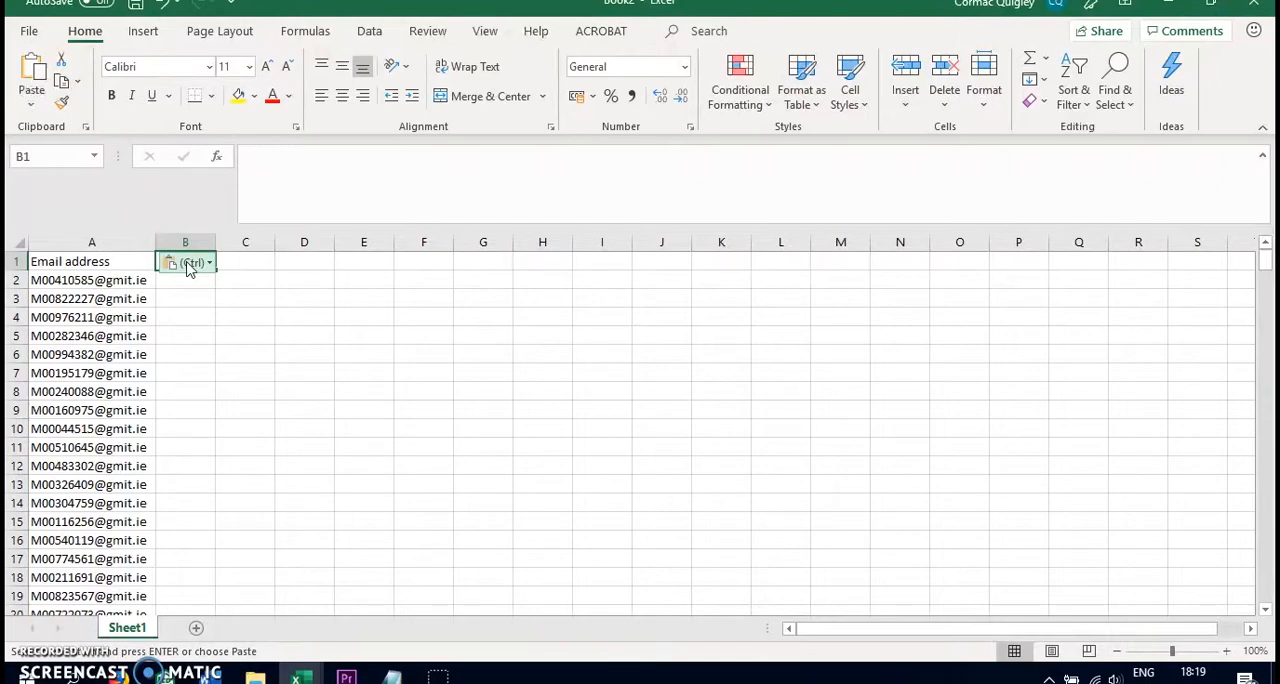
key(Escape)
text(R)
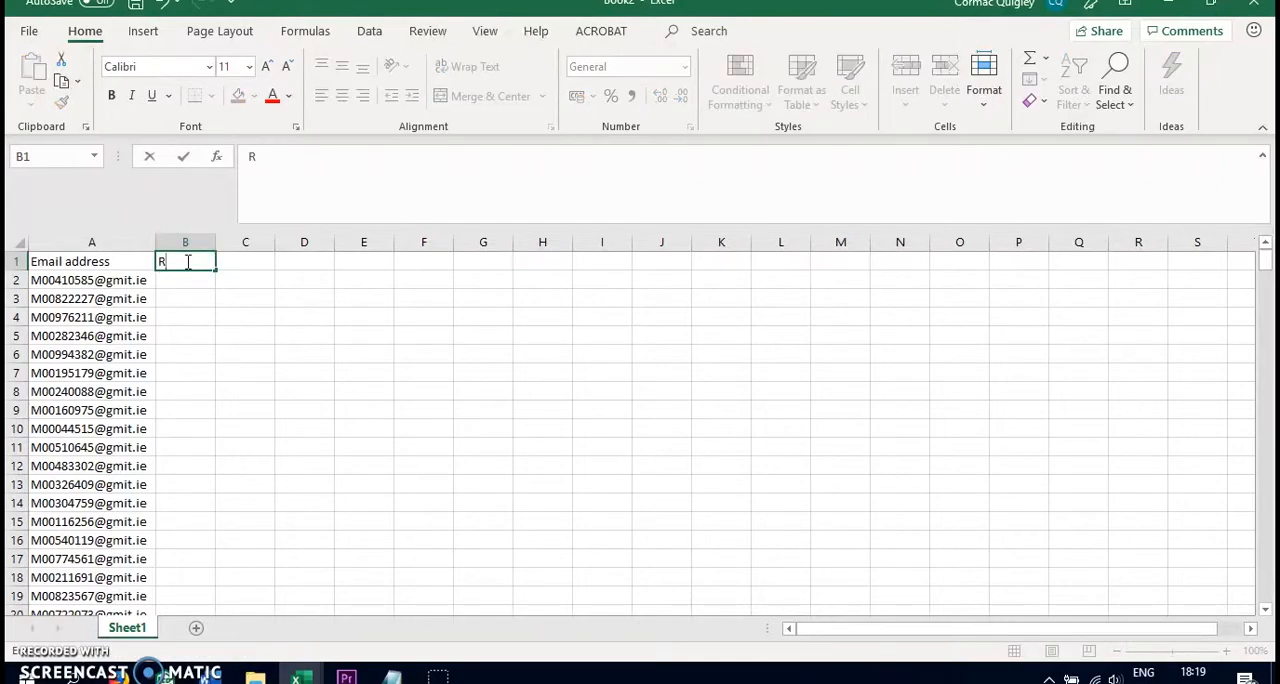
key(Tab)
text(Rn)
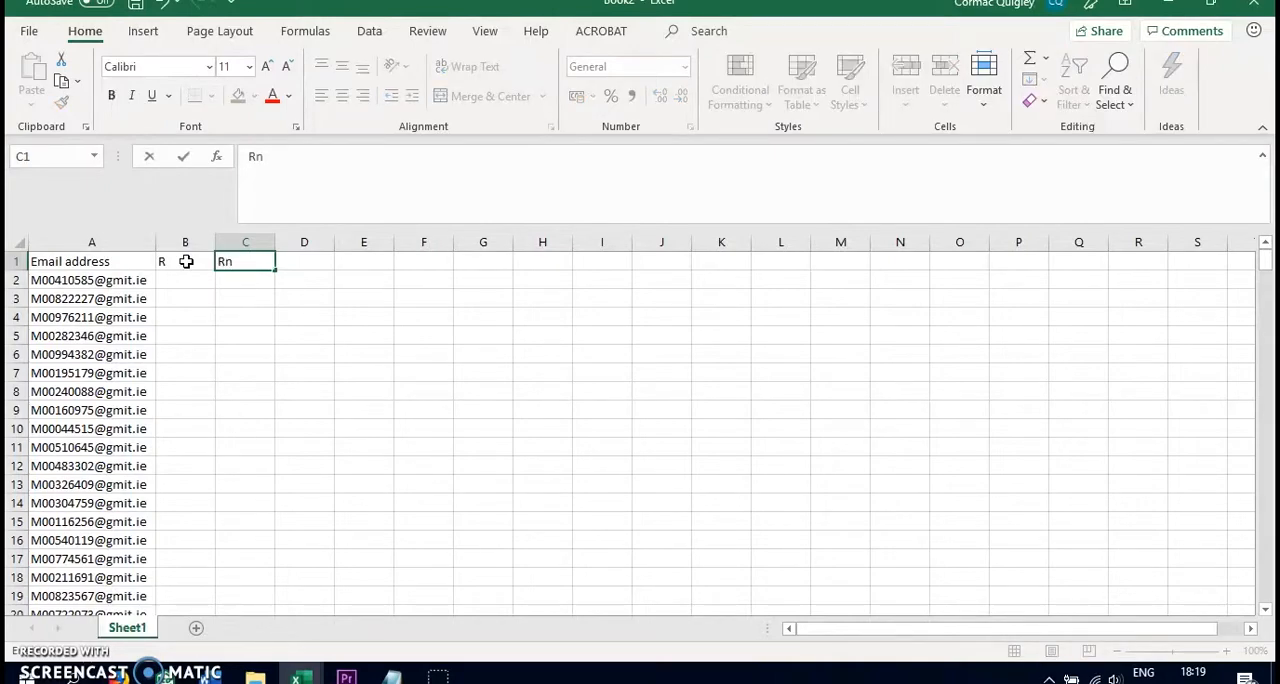
key(BackSpace)
Enter the column headers Random Number in B1 and Identifier in C1
click(186, 261)
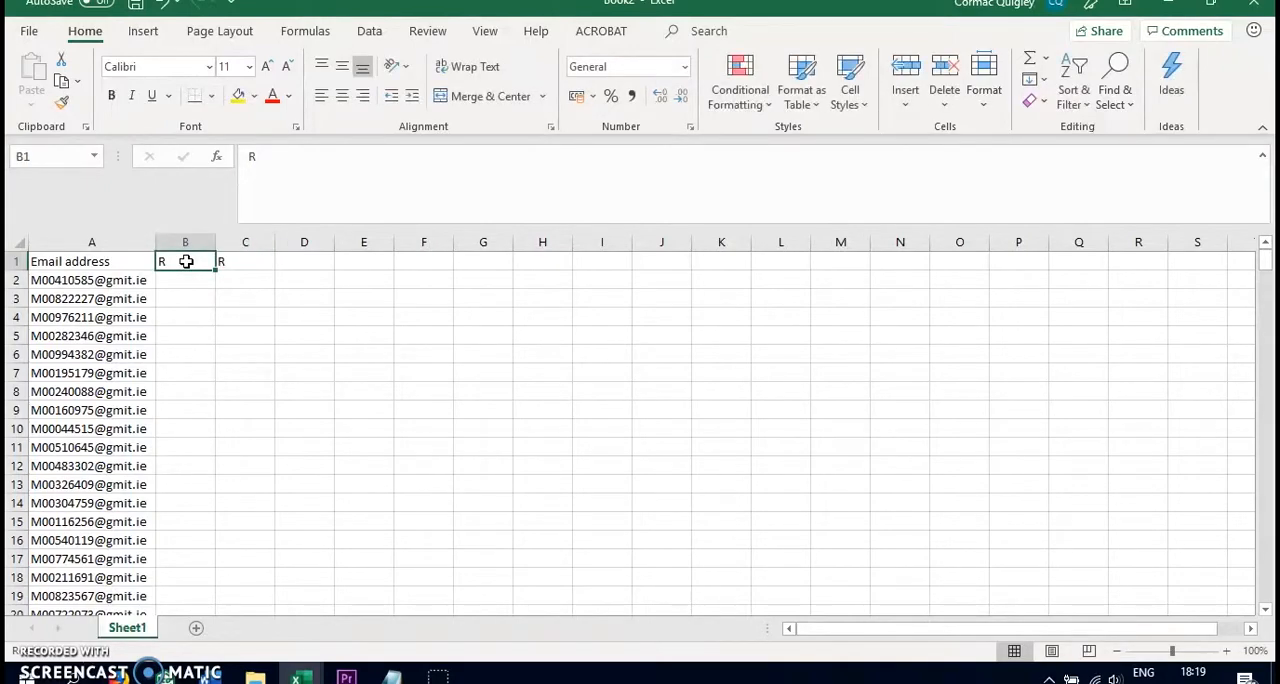
text(Random)
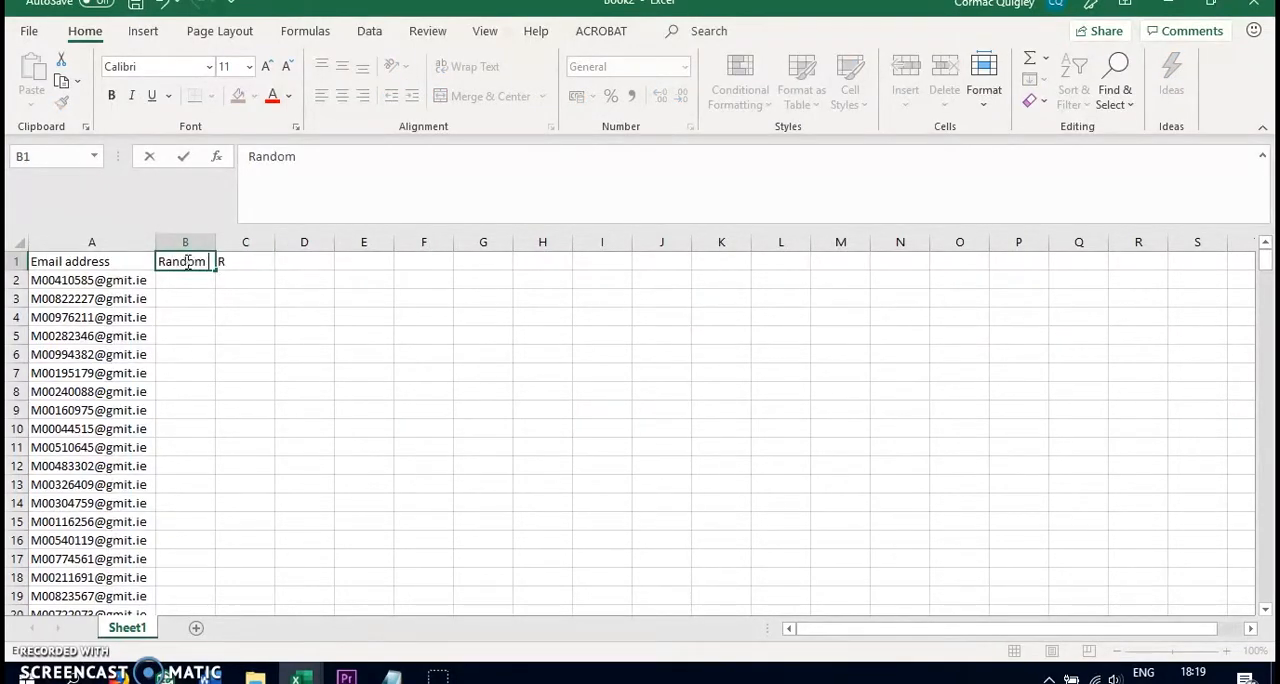
text( Number)
key(Tab)
key(BackSpace)
text(Identifier)
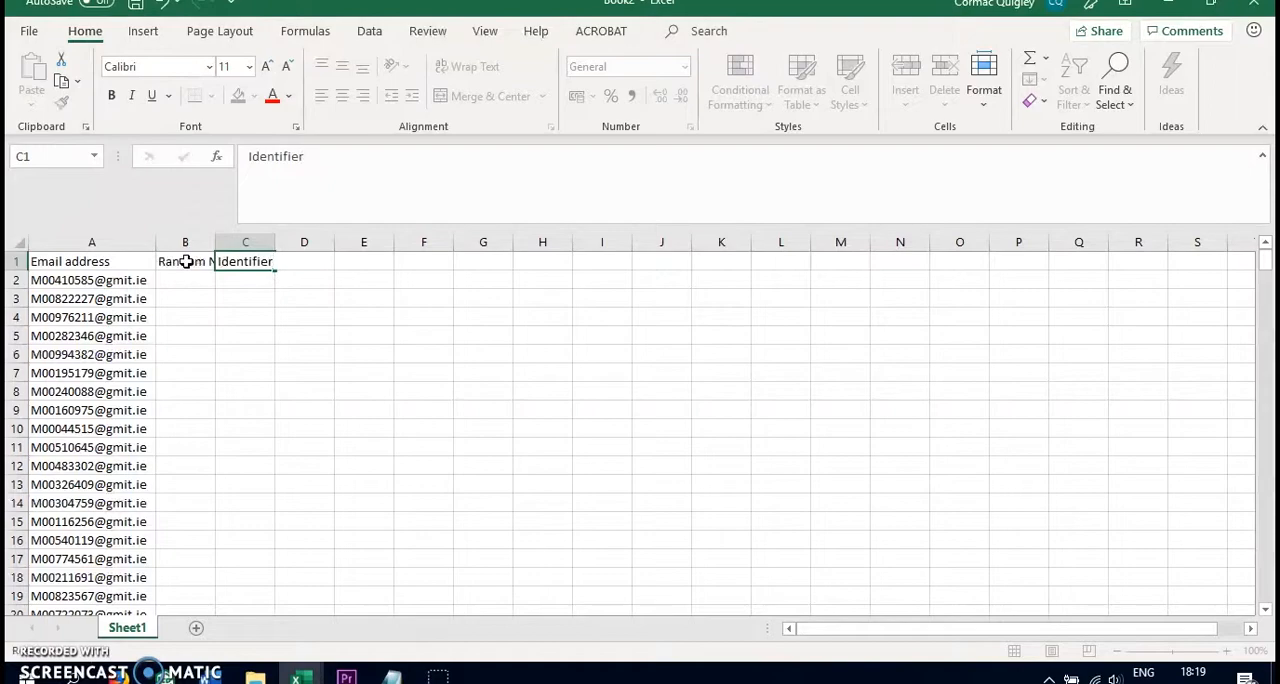
key(Return)
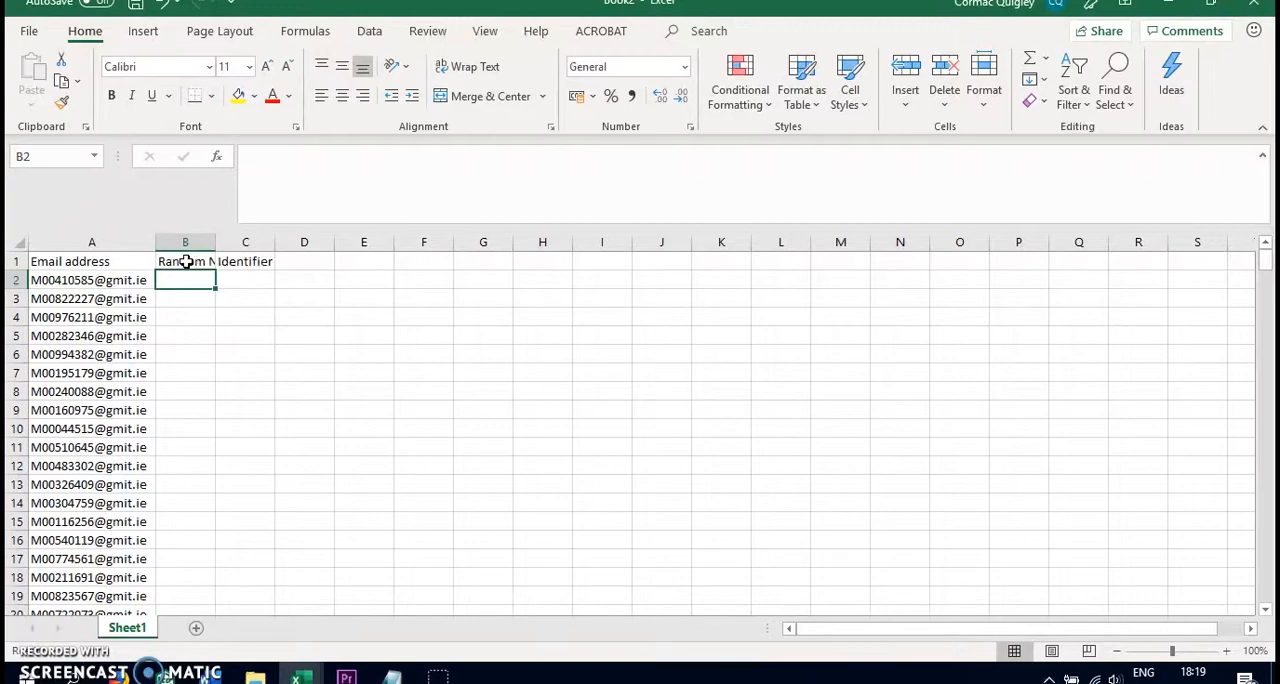
Enter =RANDBETWEEN(1000001,9999999) in B2 and fill it down alongside all the email addresses
text(=rand)
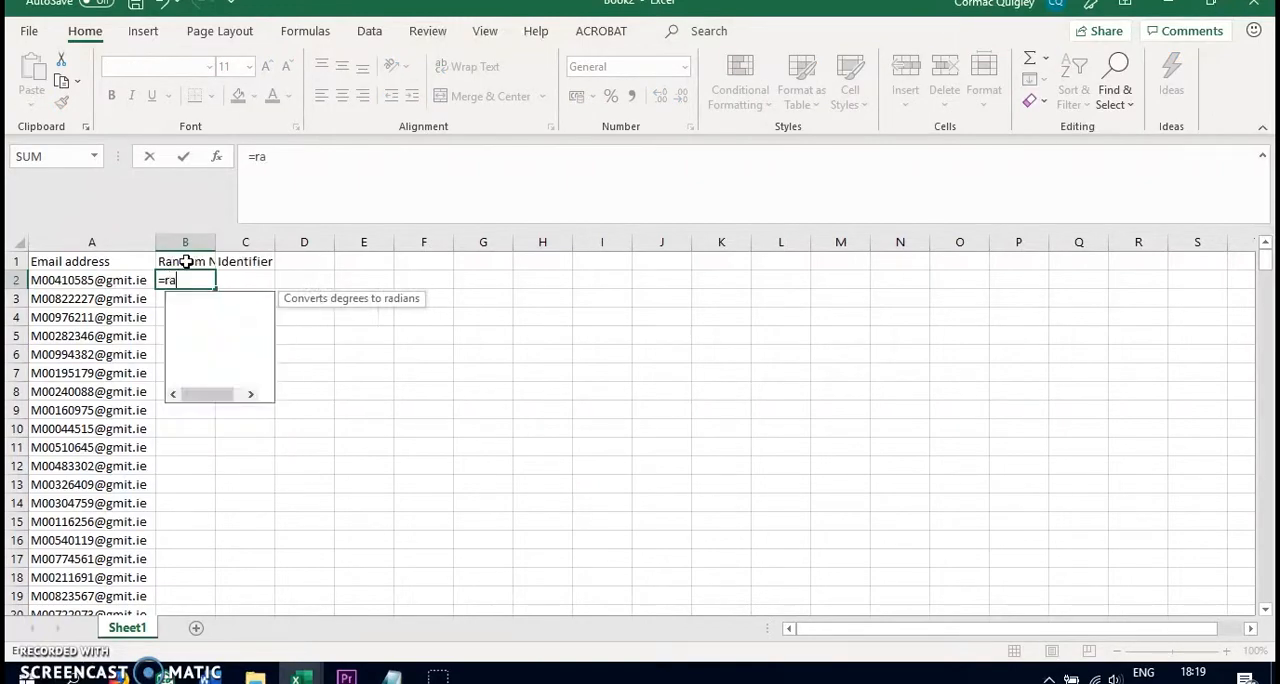
click(222, 316)
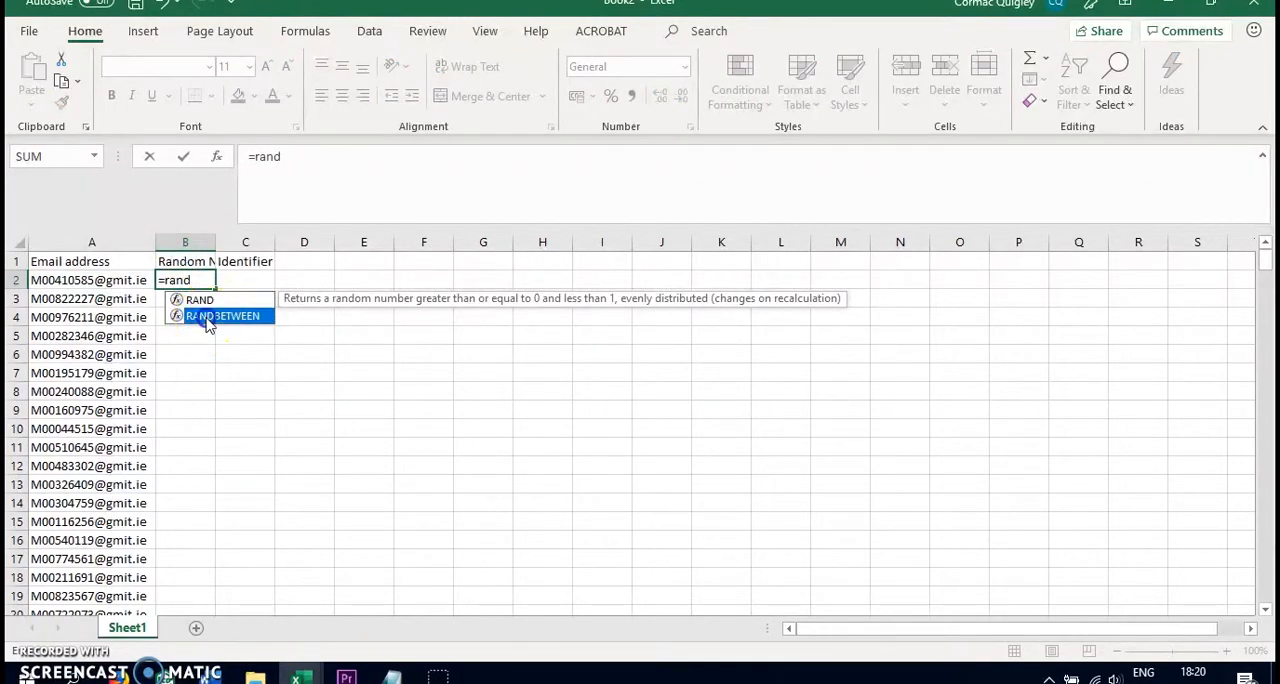
double_click(222, 316)
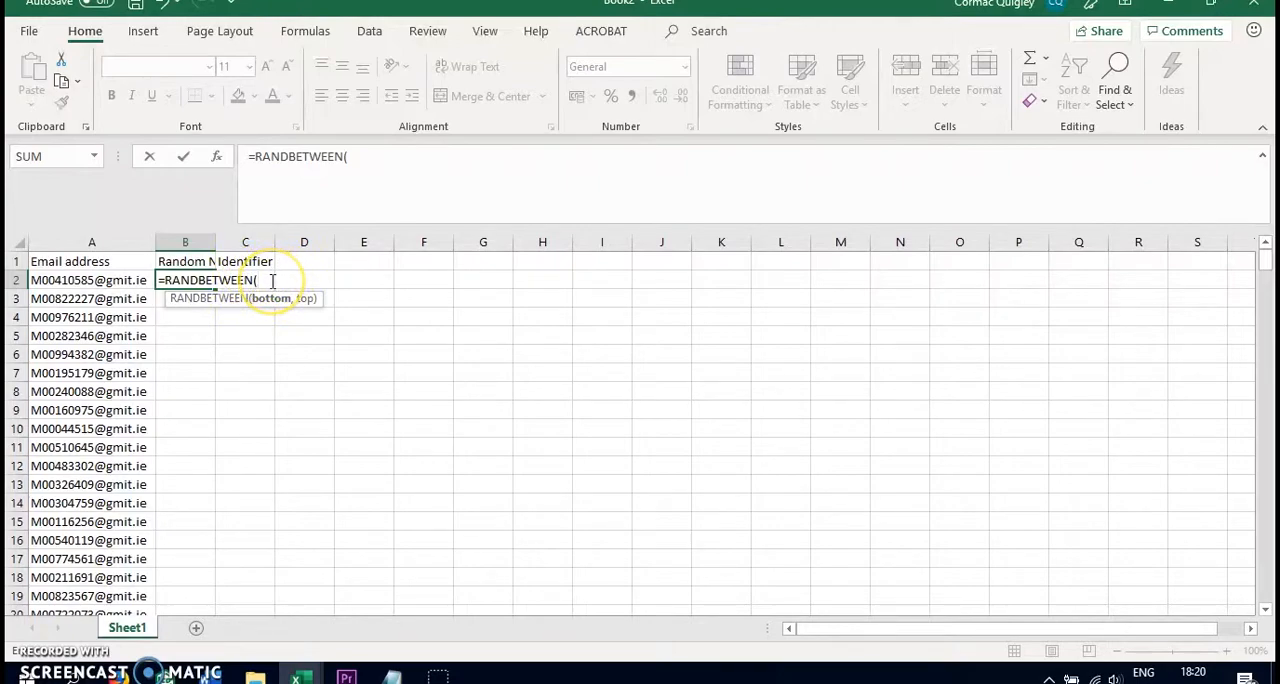
text(1000001)
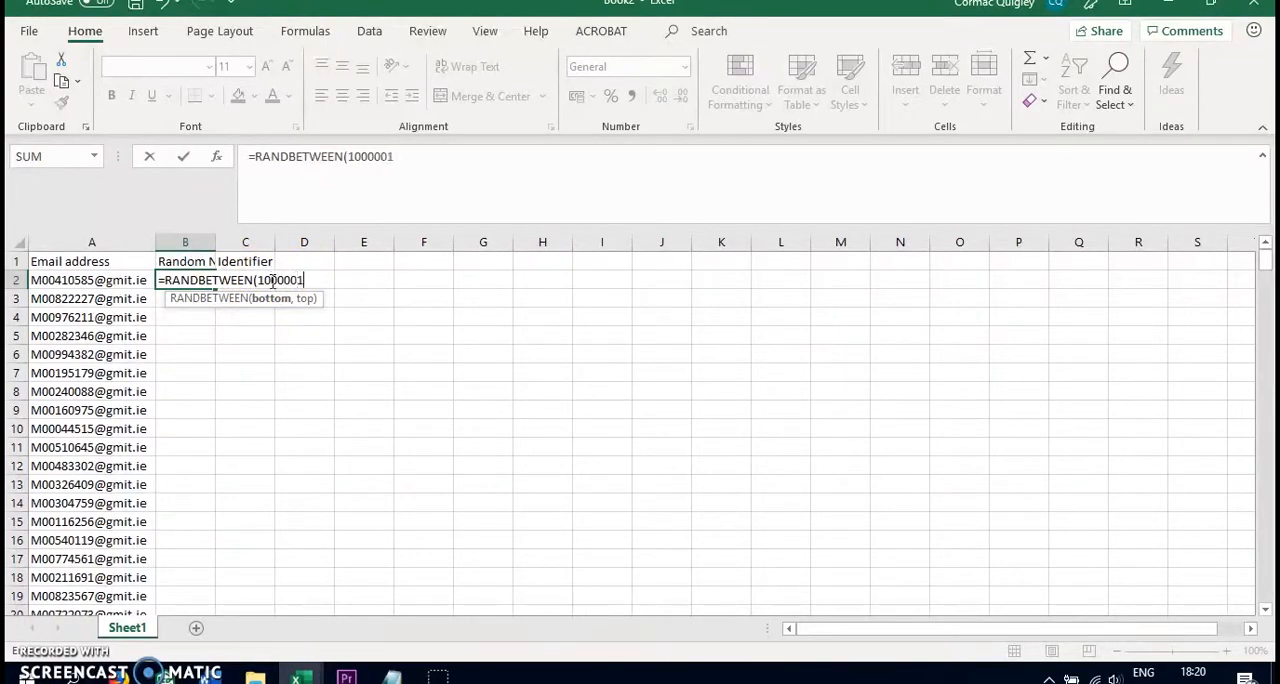
text(,999)
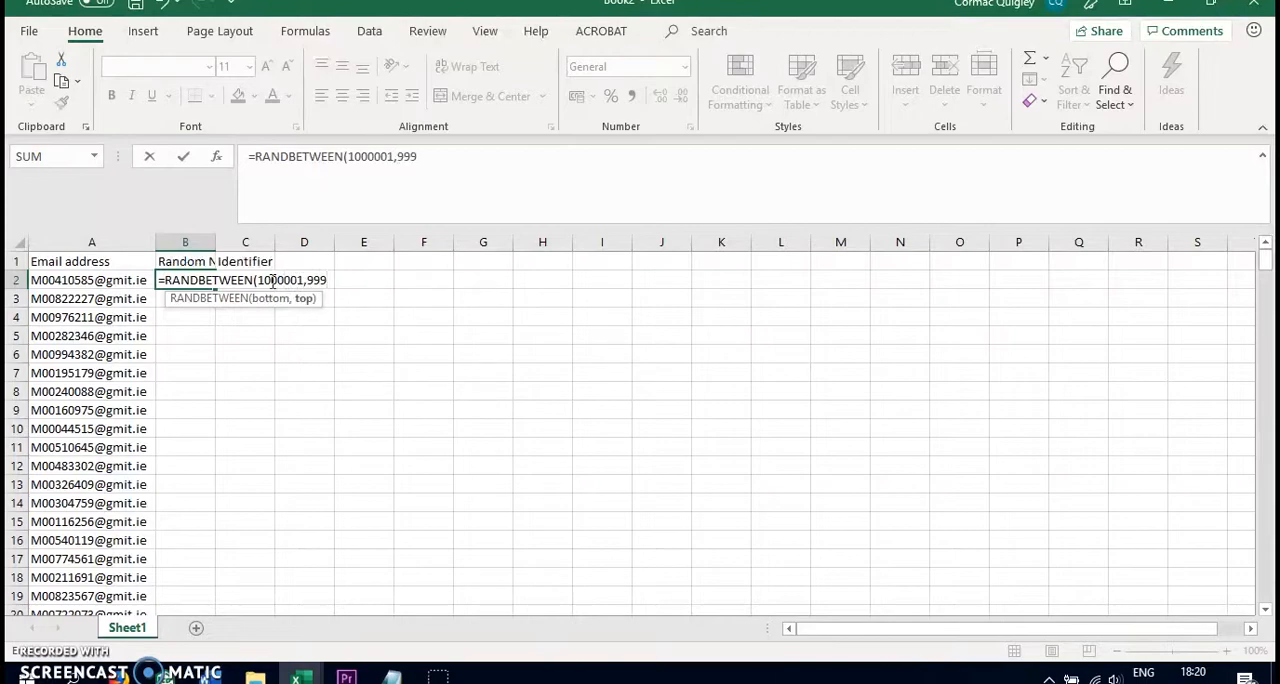
text(9999))
key(Return)
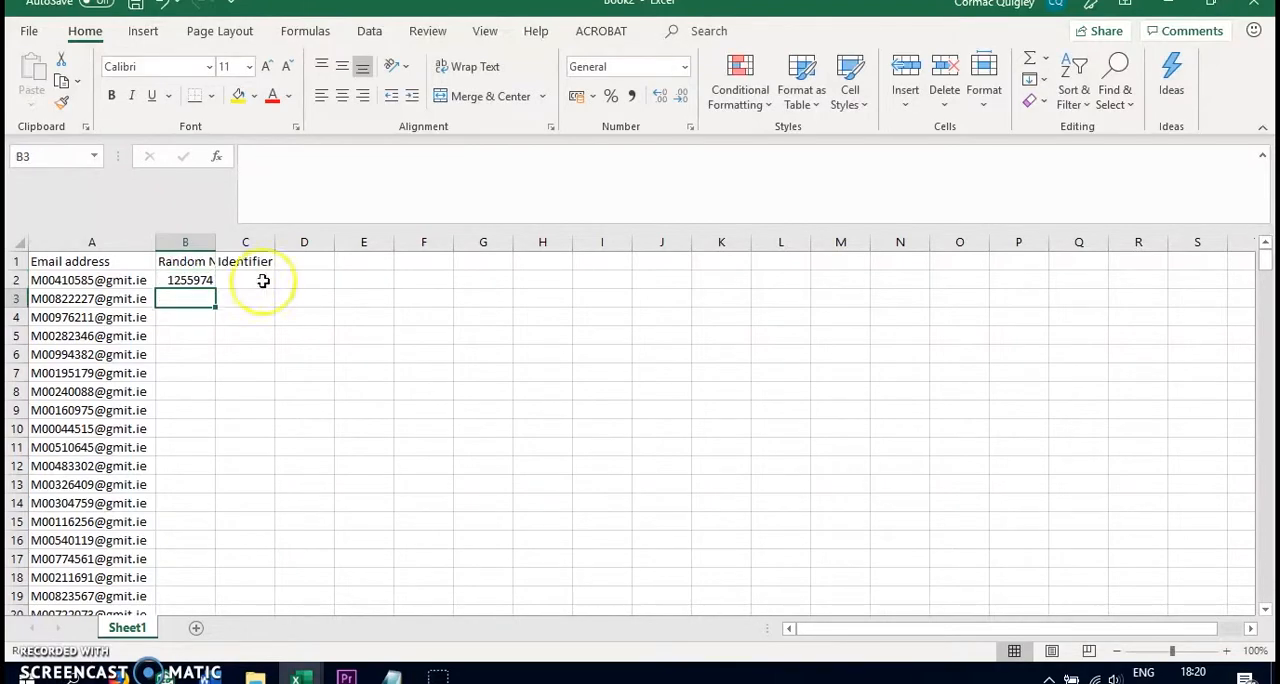
click(183, 280)
double_click(213, 289)
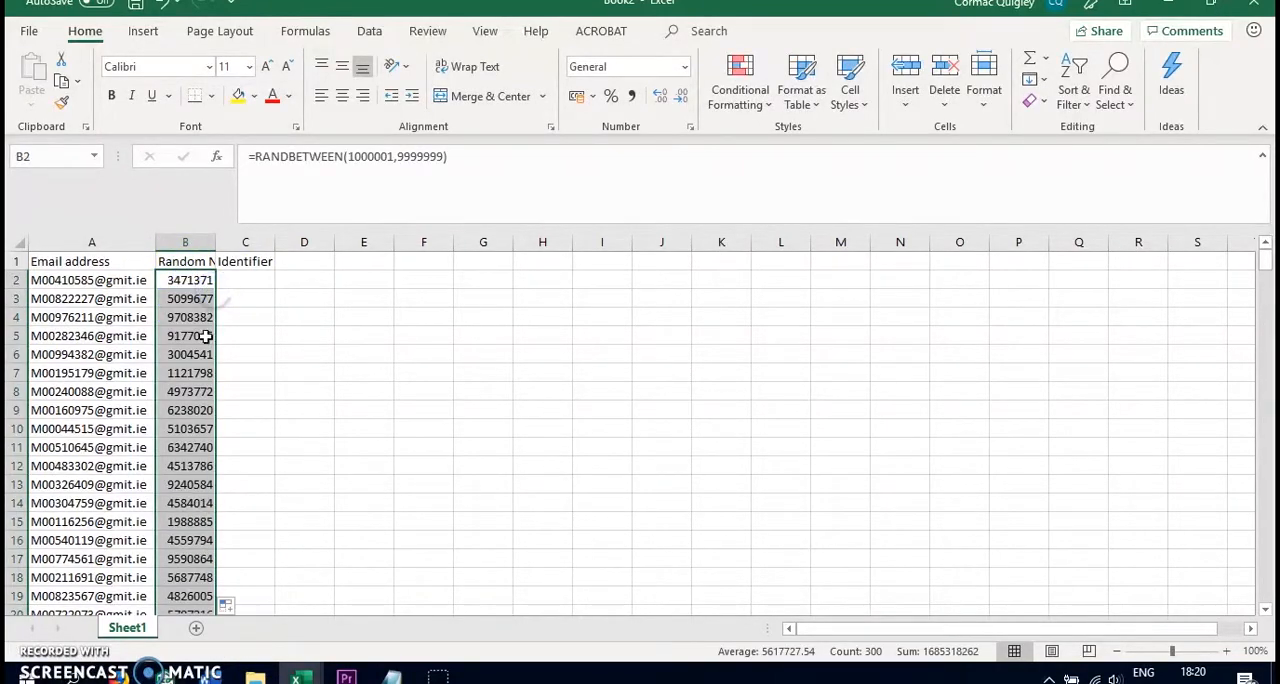
click(236, 281)
text(1)
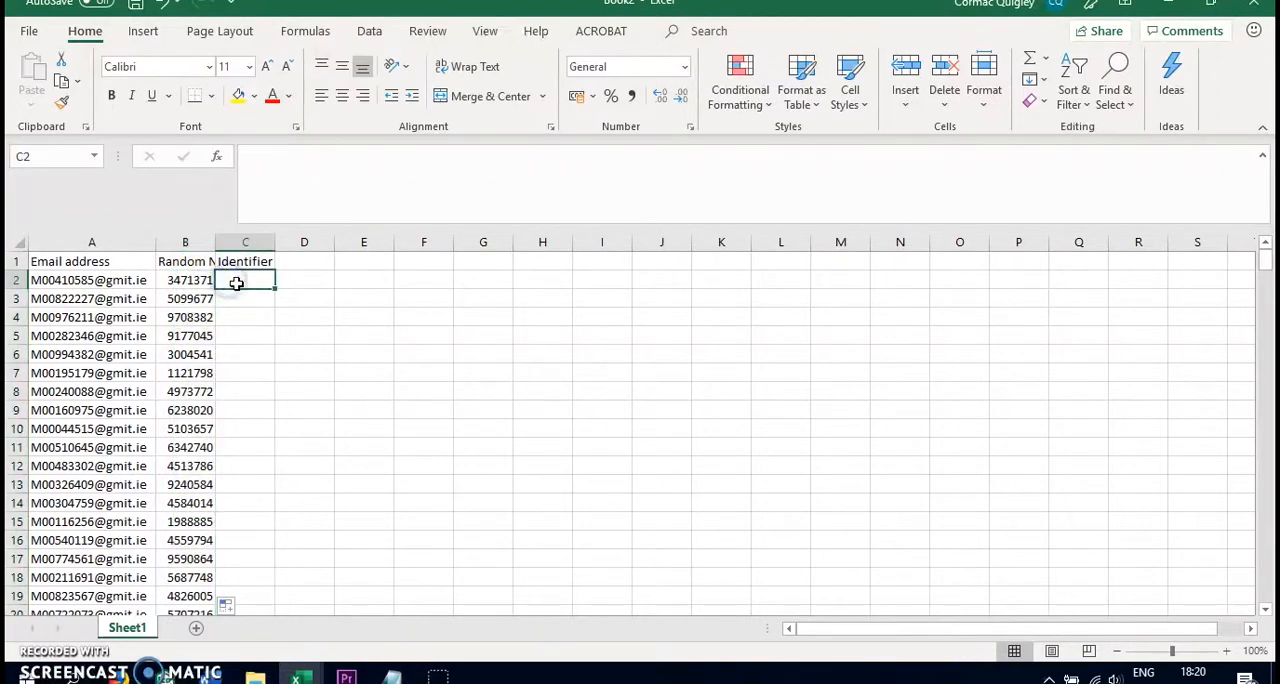
key(Return)
click(236, 283)
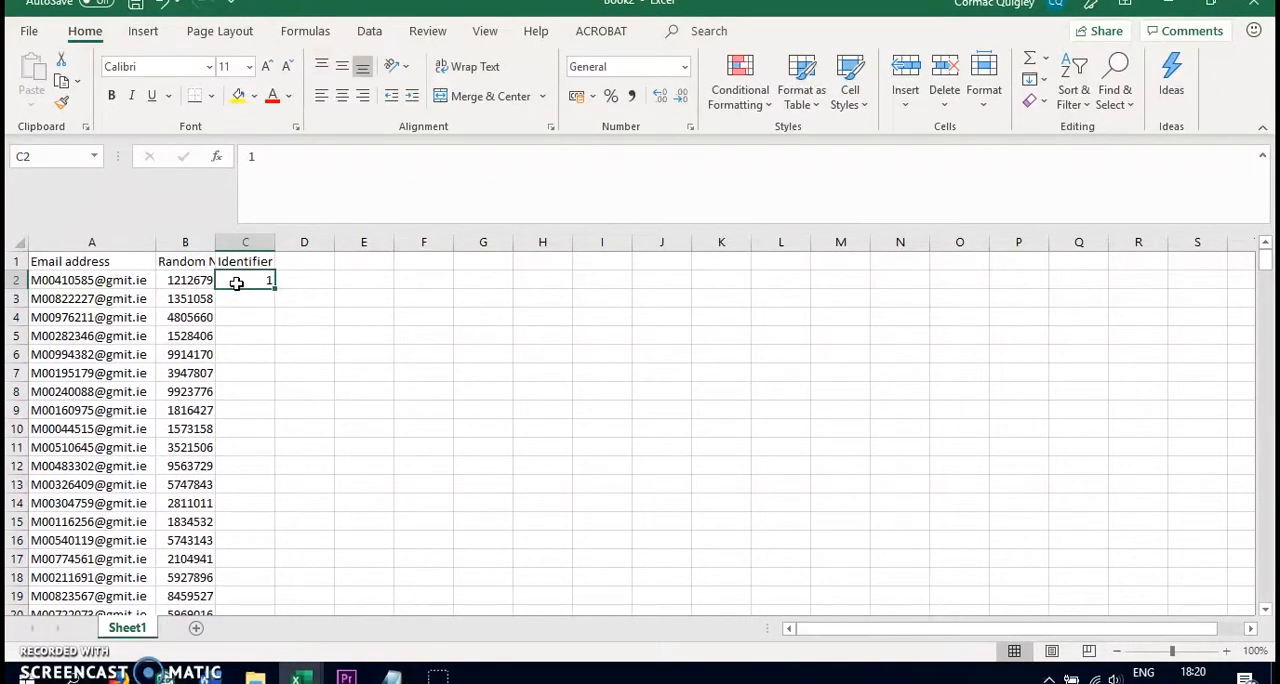
key(Delete)
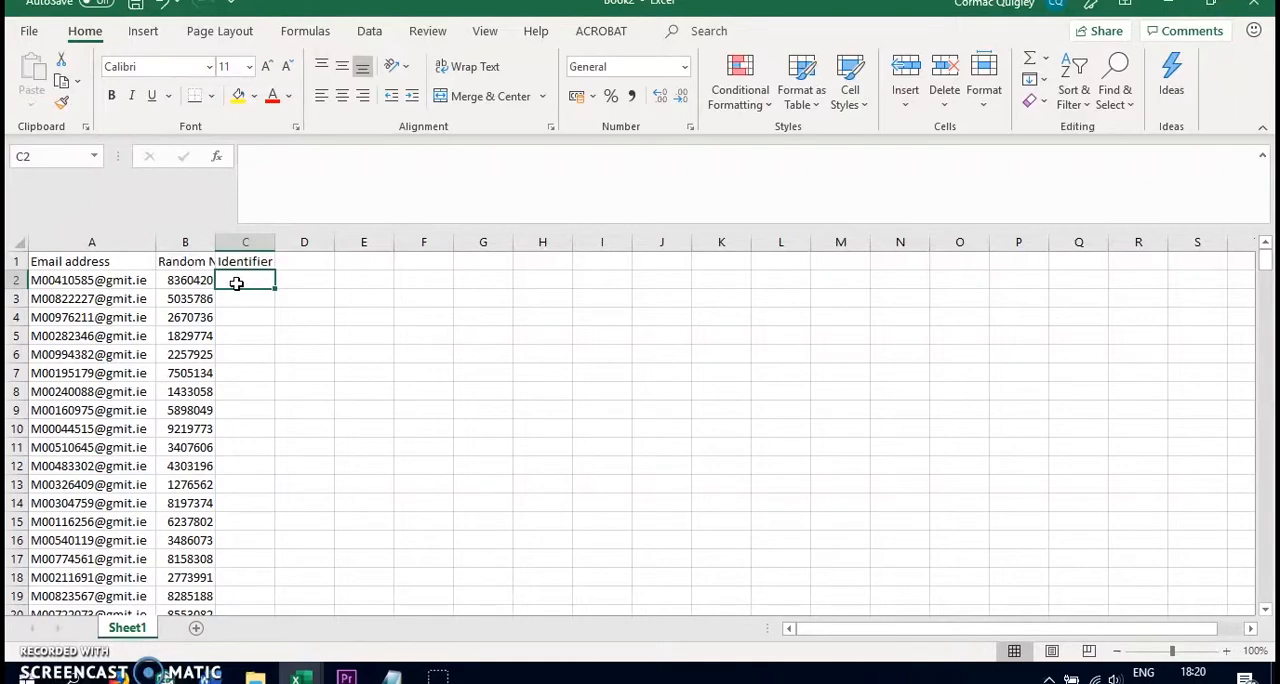
Copy the generated random numbers and paste them as values only into the Identifier column starting at C2
click(182, 241)
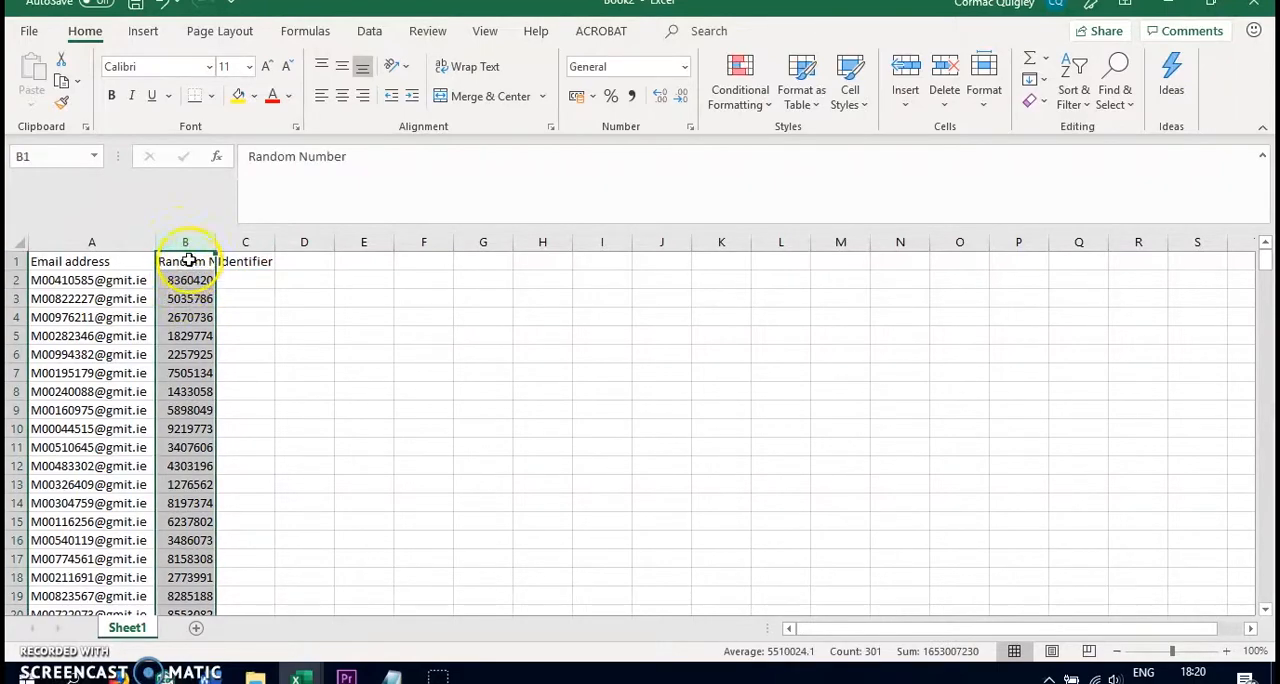
ctrl+click(188, 260)
key(ctrl+c)
click(249, 280)
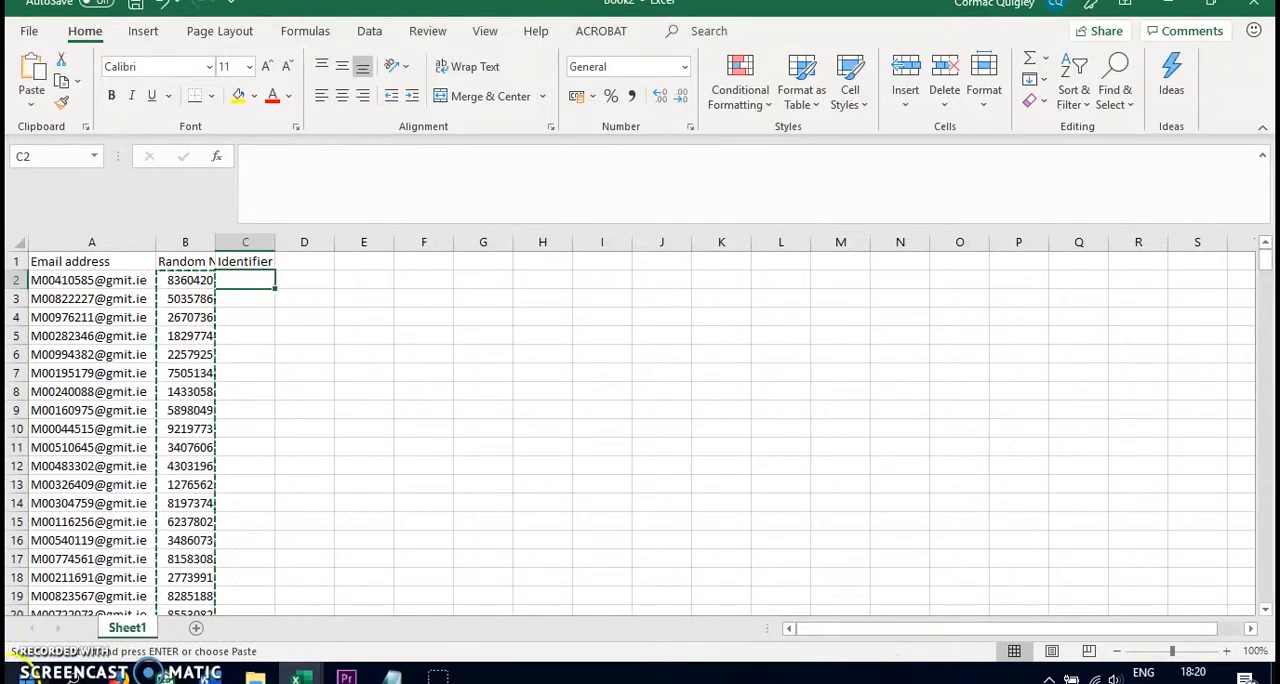
right_click(240, 283)
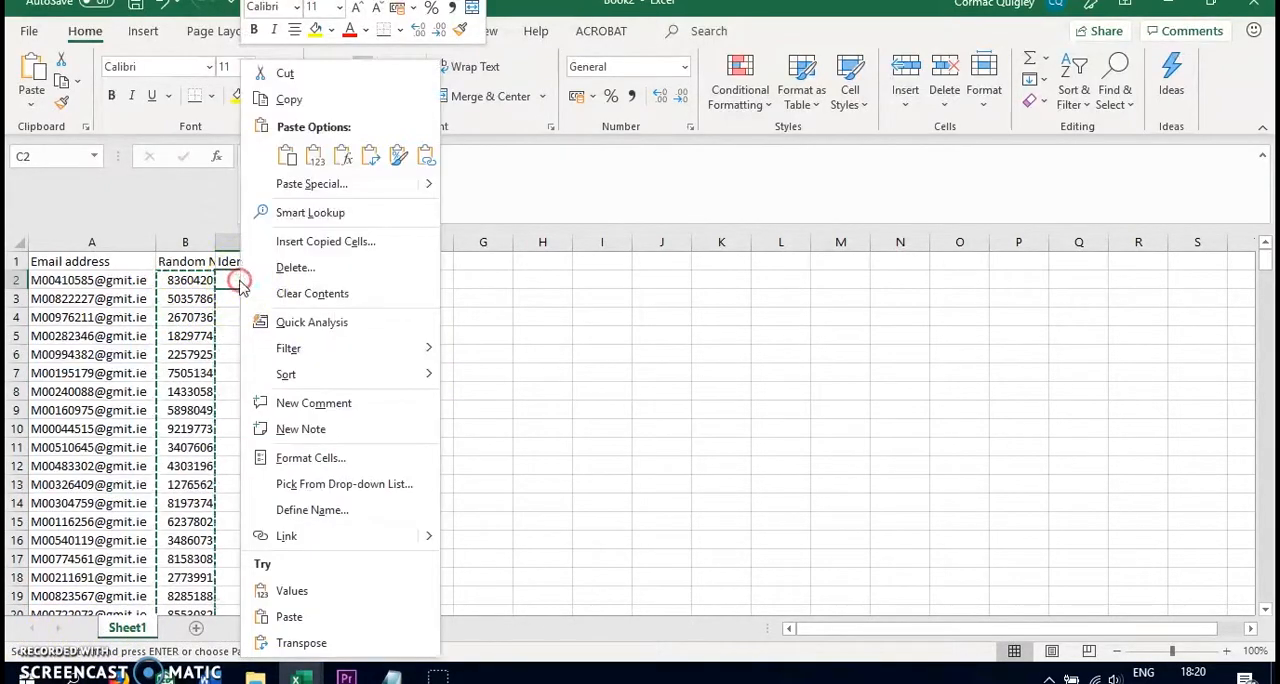
click(316, 158)
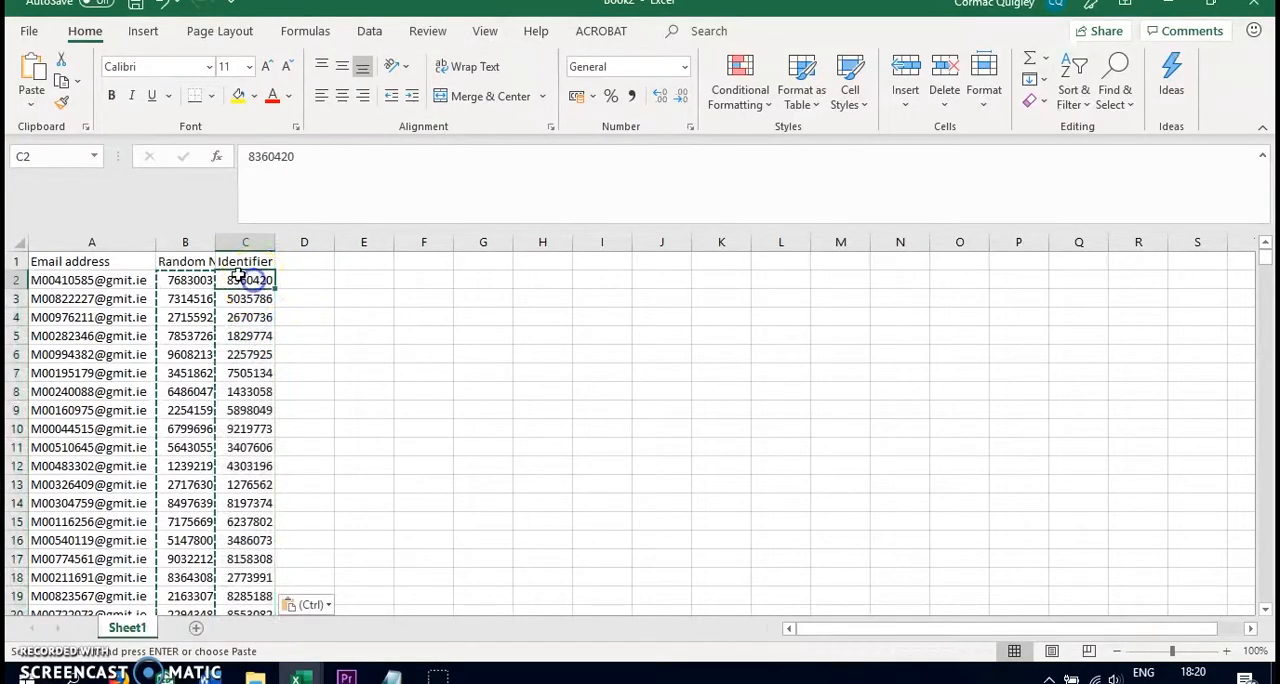
Delete the entire Random Number column
click(188, 242)
right_click(204, 272)
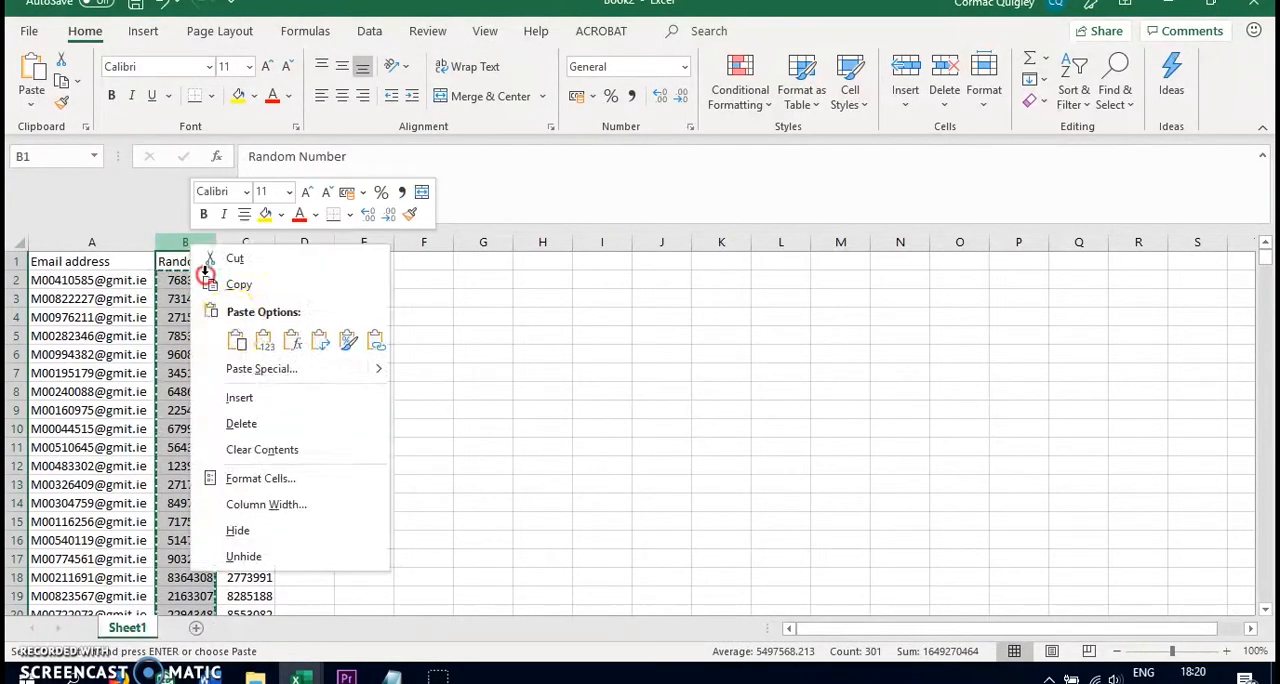
click(243, 423)
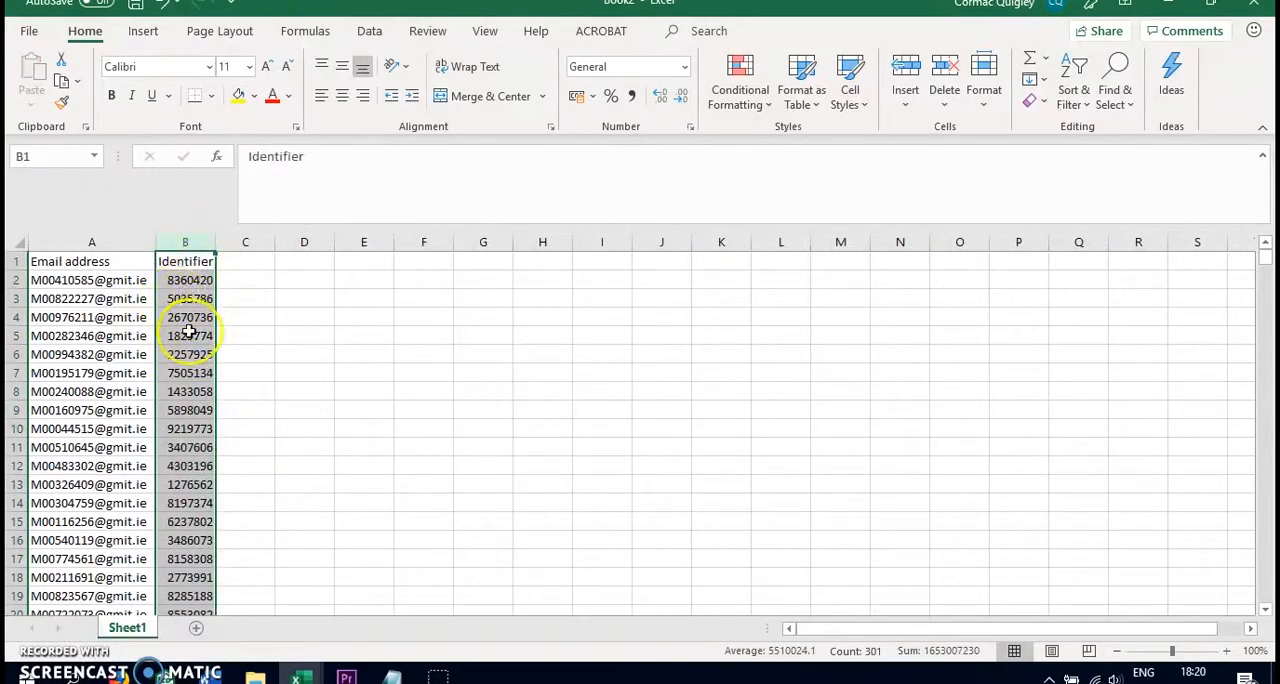
click(203, 281)
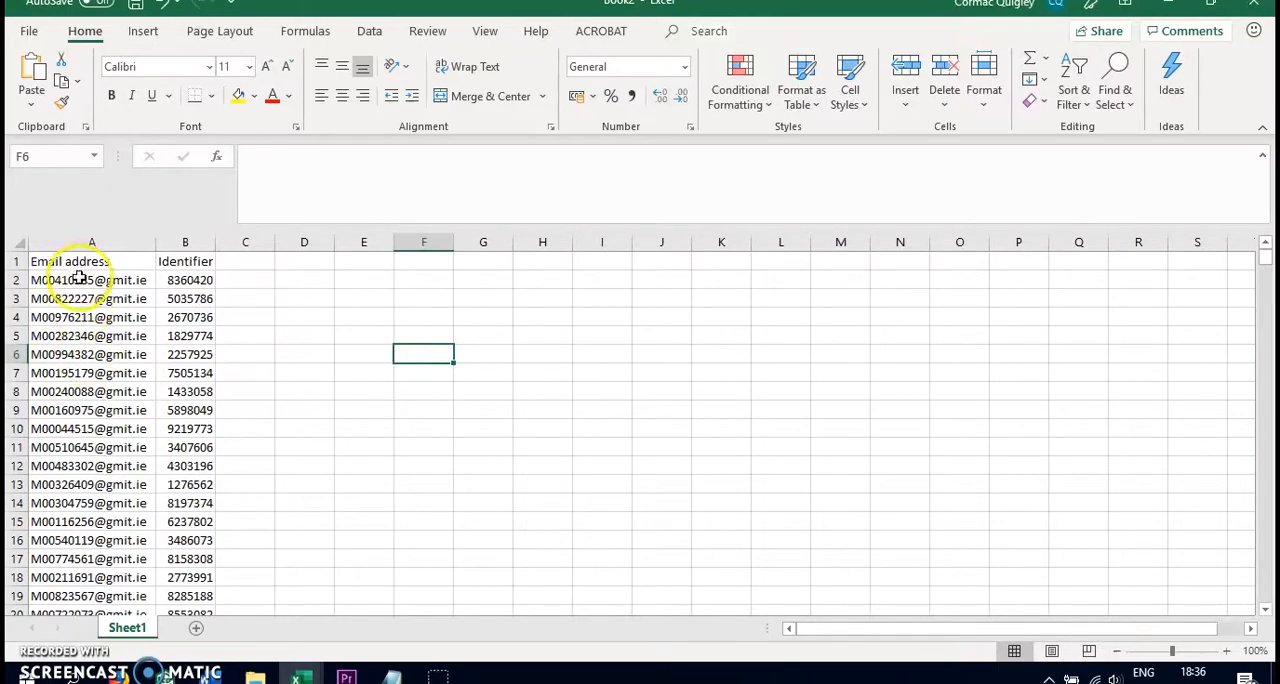
Run Remove Duplicates on the full table, checking both the Email address and Identifier columns and treating the first row as headers
drag(91, 261, 208, 544)
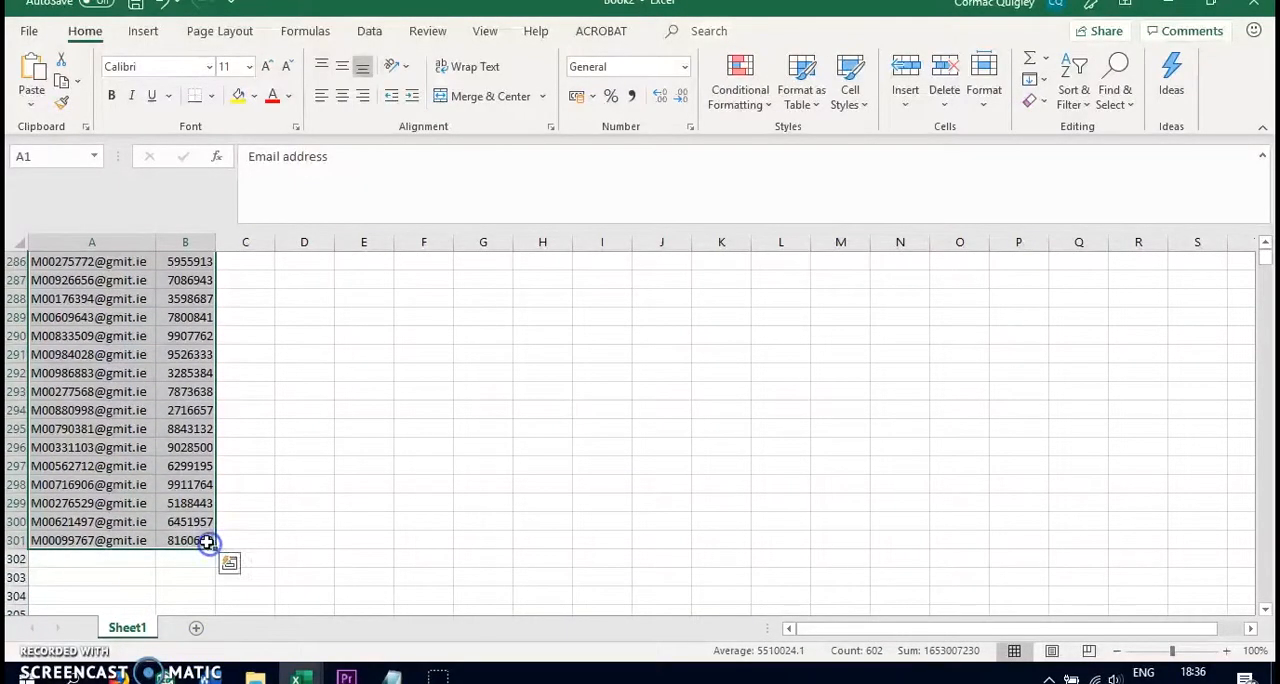
click(369, 31)
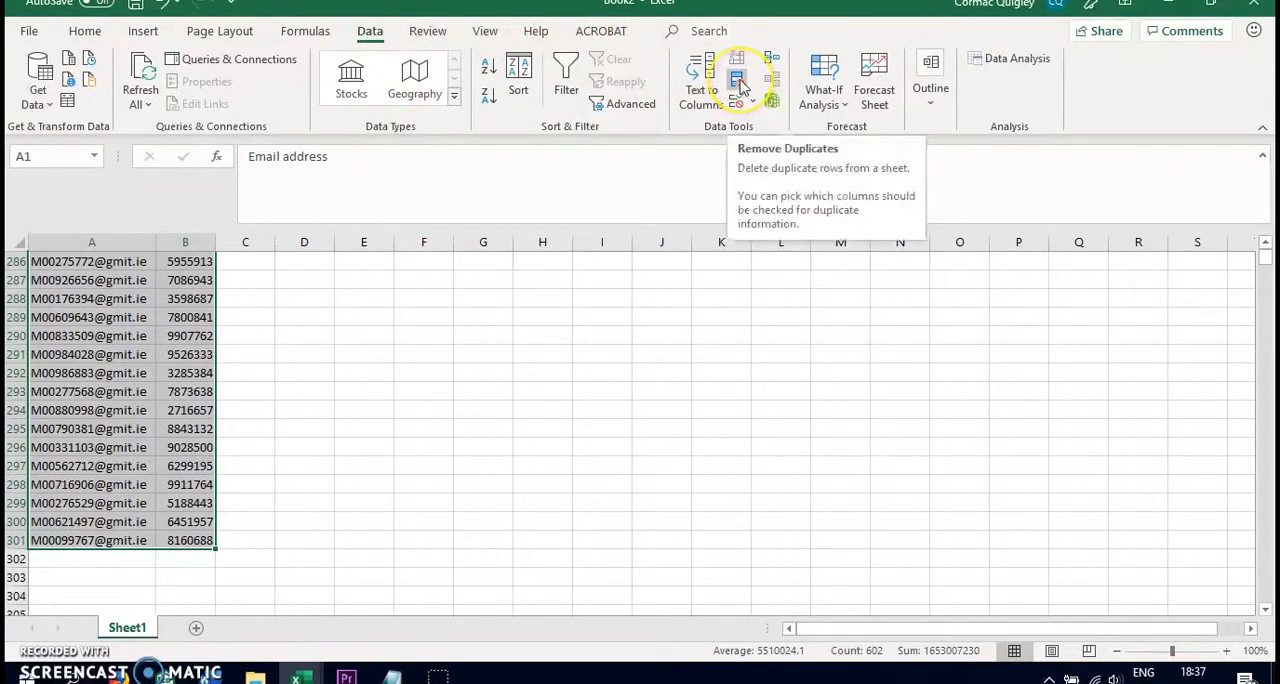
click(738, 85)
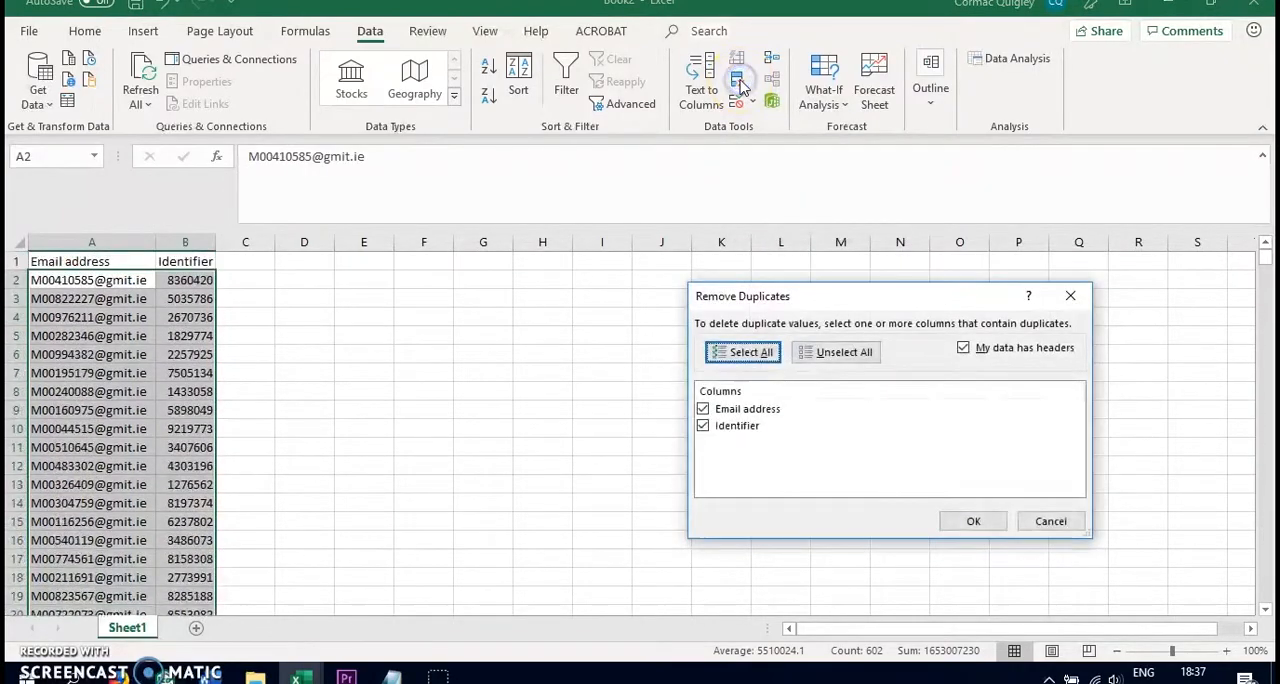
click(966, 520)
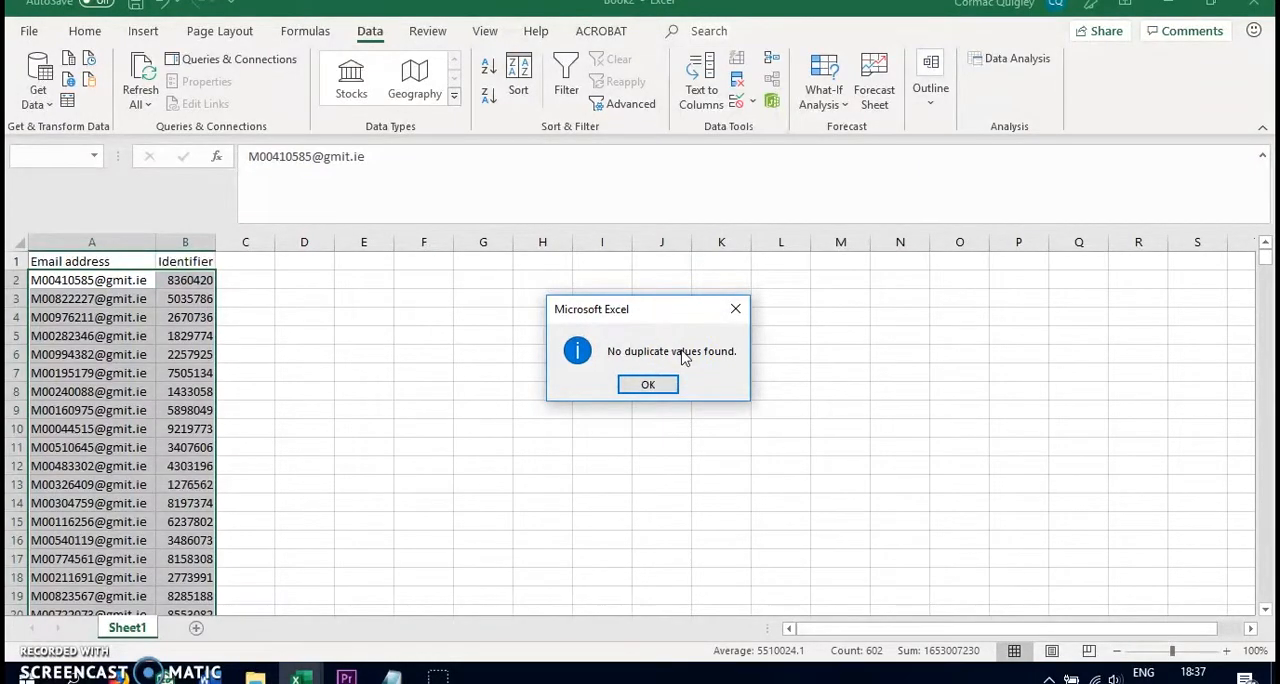
click(648, 387)
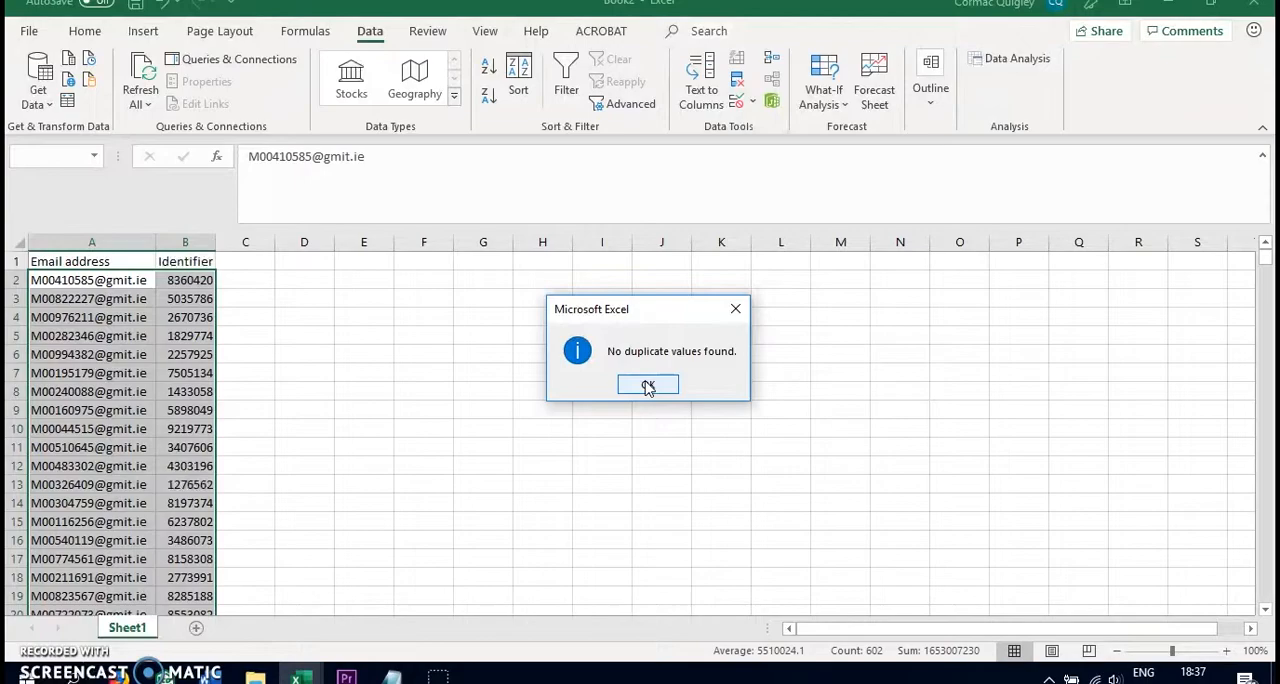
Dismiss the duplicate check result, switch to Sample File.xlsx and select the whole Email address column on the Grades sheet
click(648, 387)
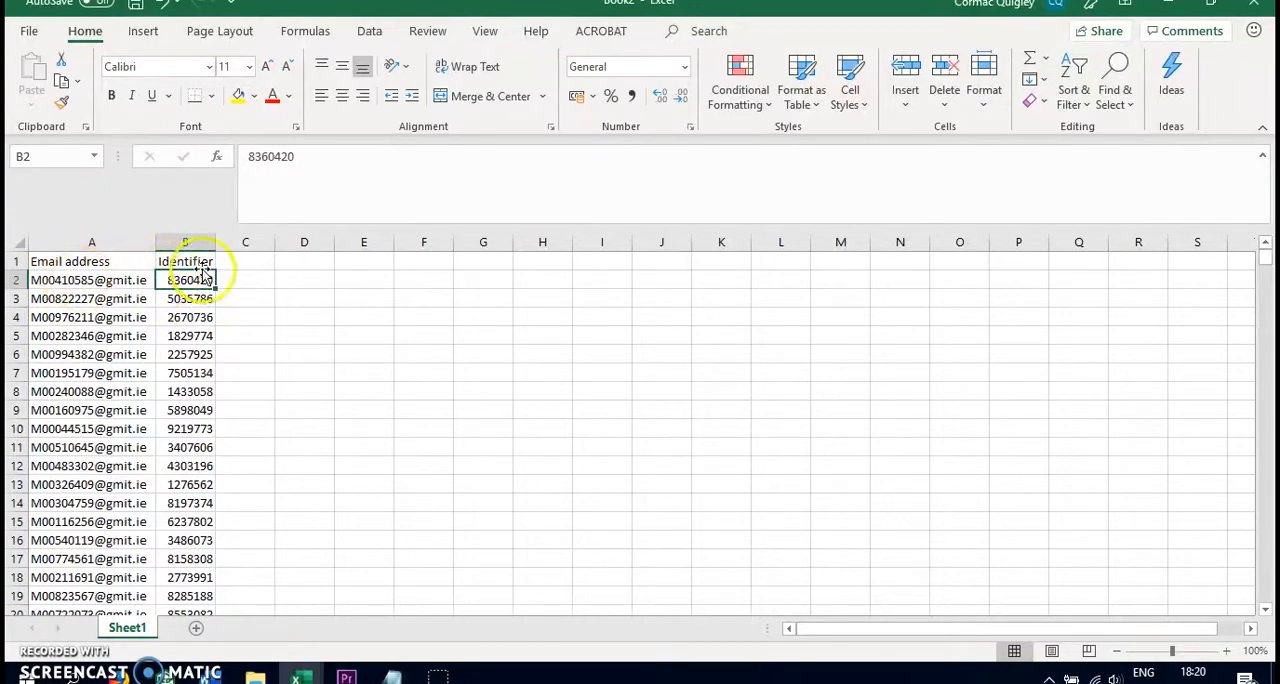
click(62, 281)
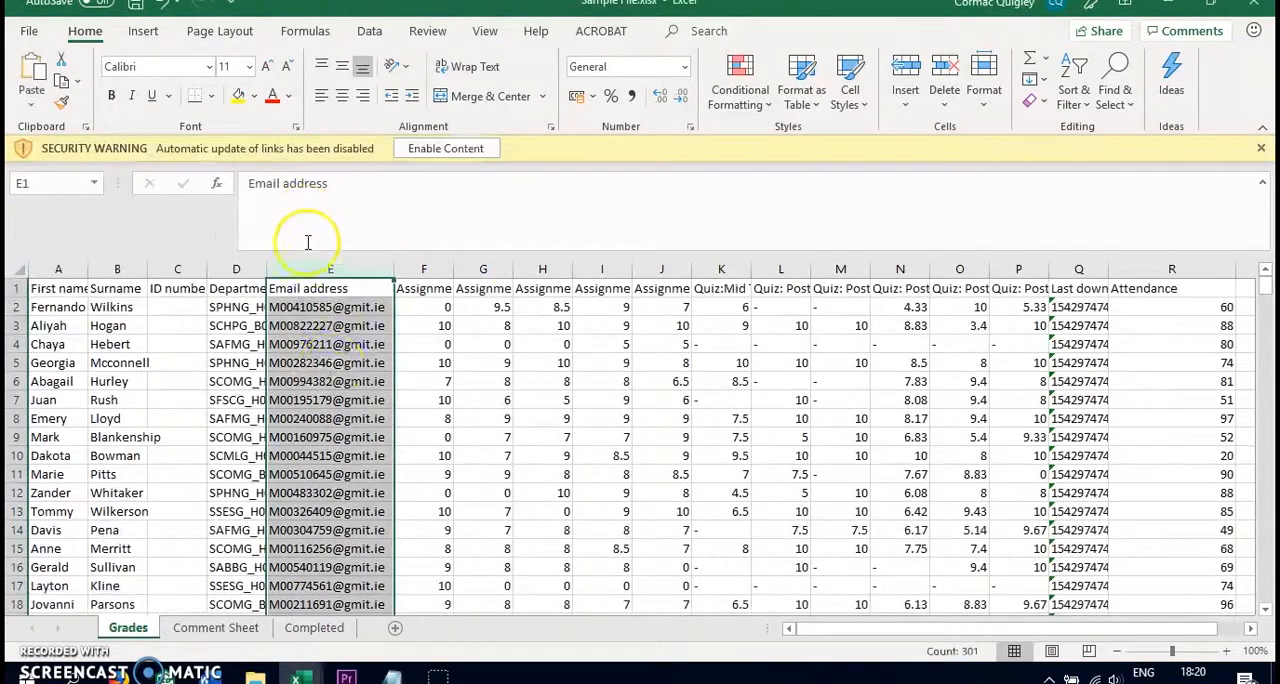
click(298, 304)
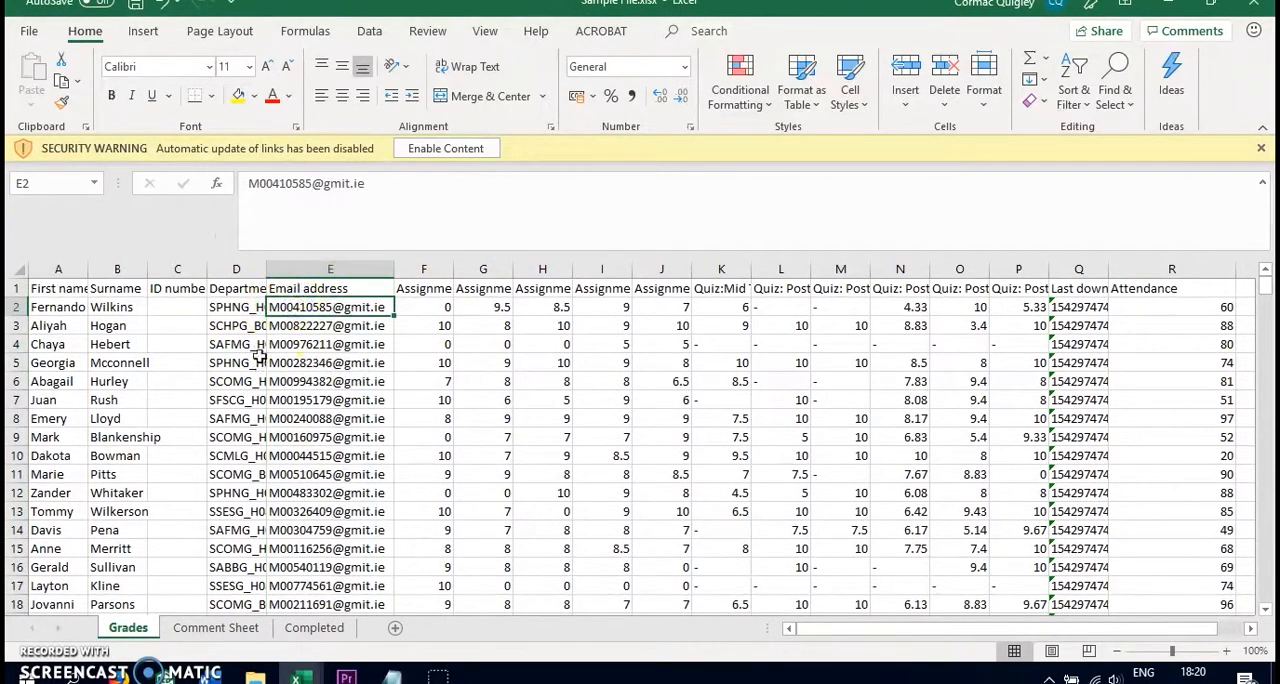
click(318, 268)
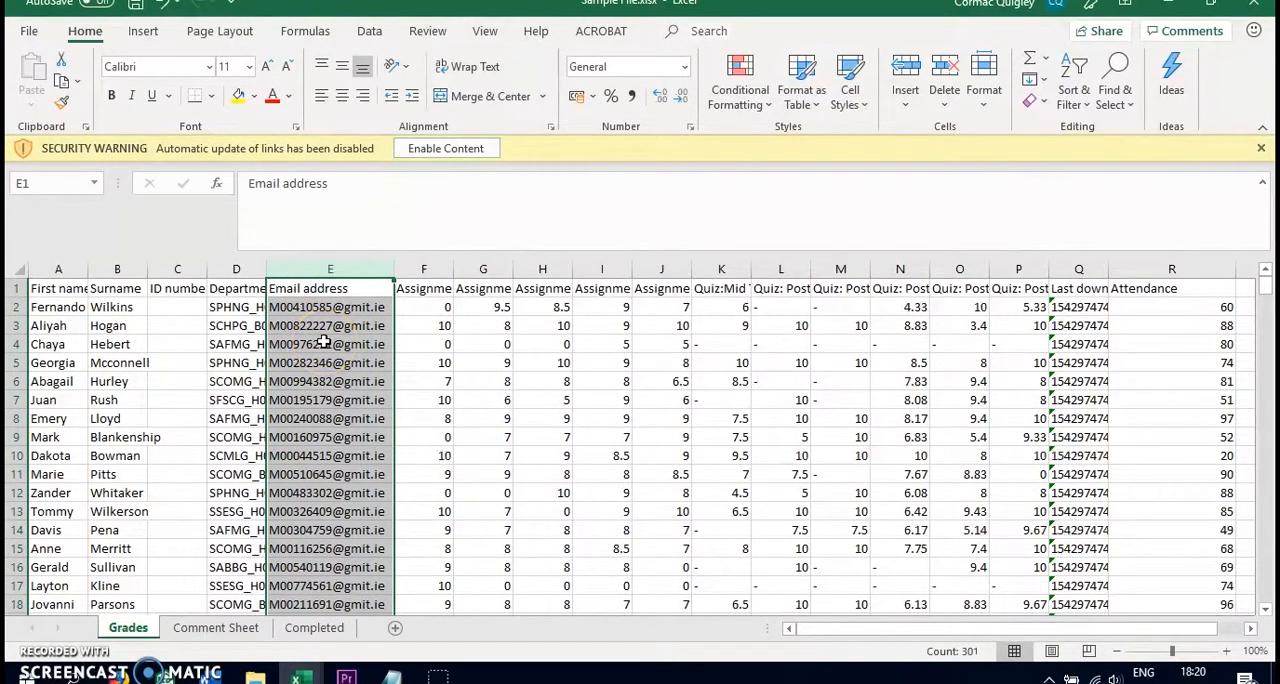
Open the Visual Basic editor and insert a new module in the Sample File.xlsx project
key(alt+F11)
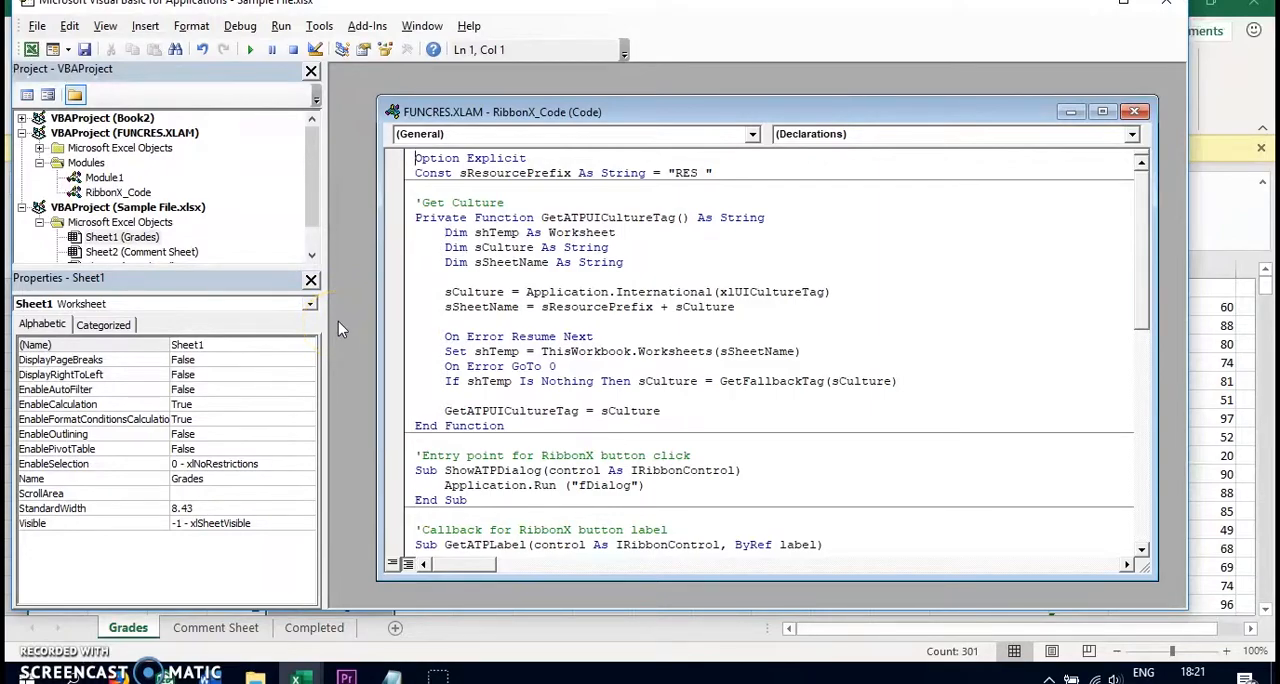
click(145, 26)
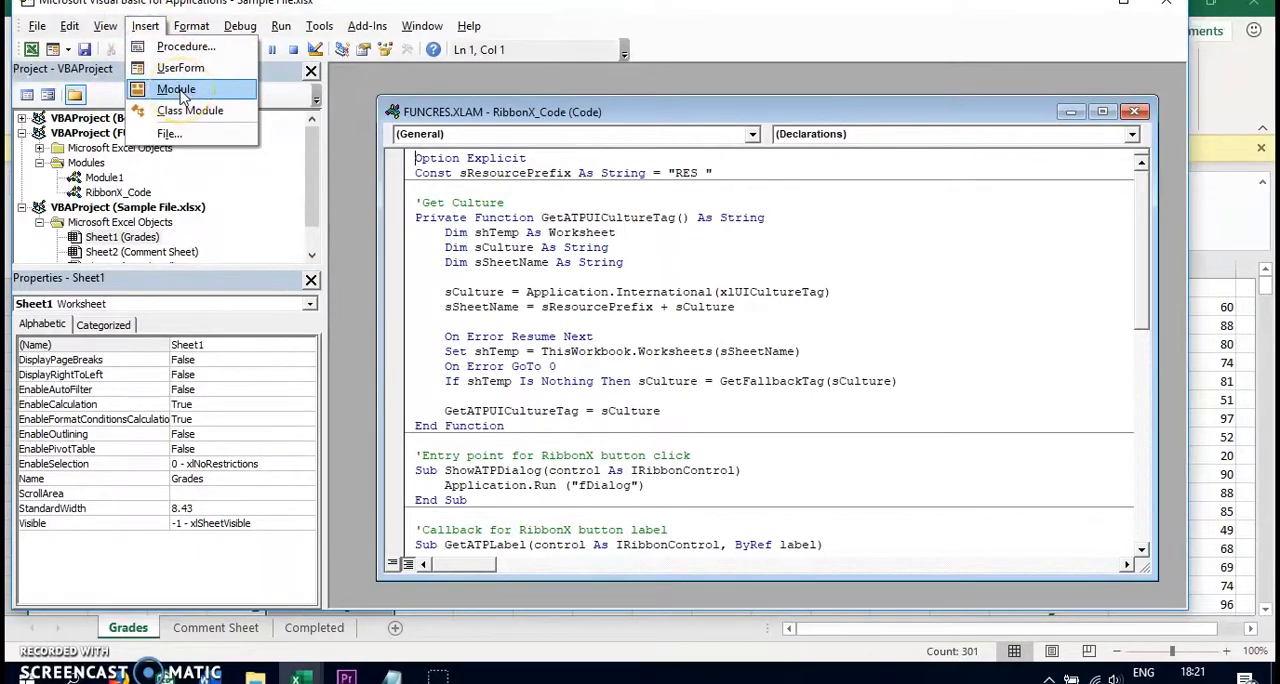
click(176, 90)
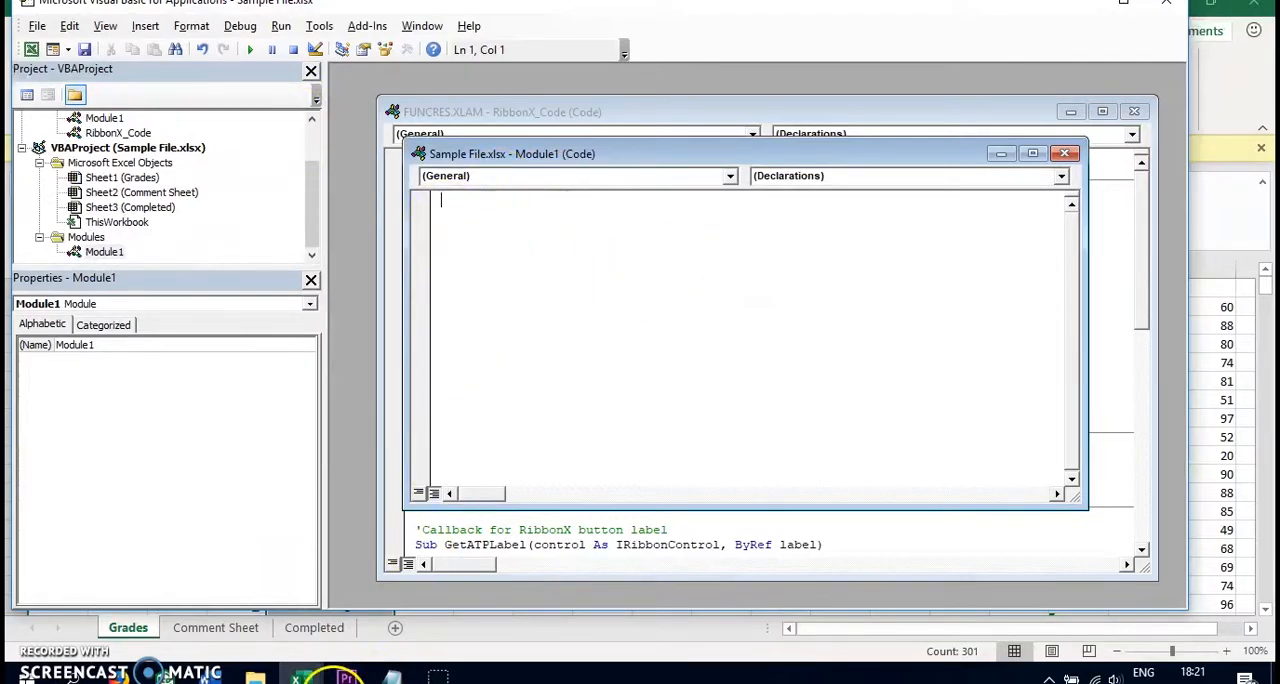
Take the MultipleFaR macro code from the open Notepad file and paste it into another new module in the FUNCRES.XLAM project
click(392, 675)
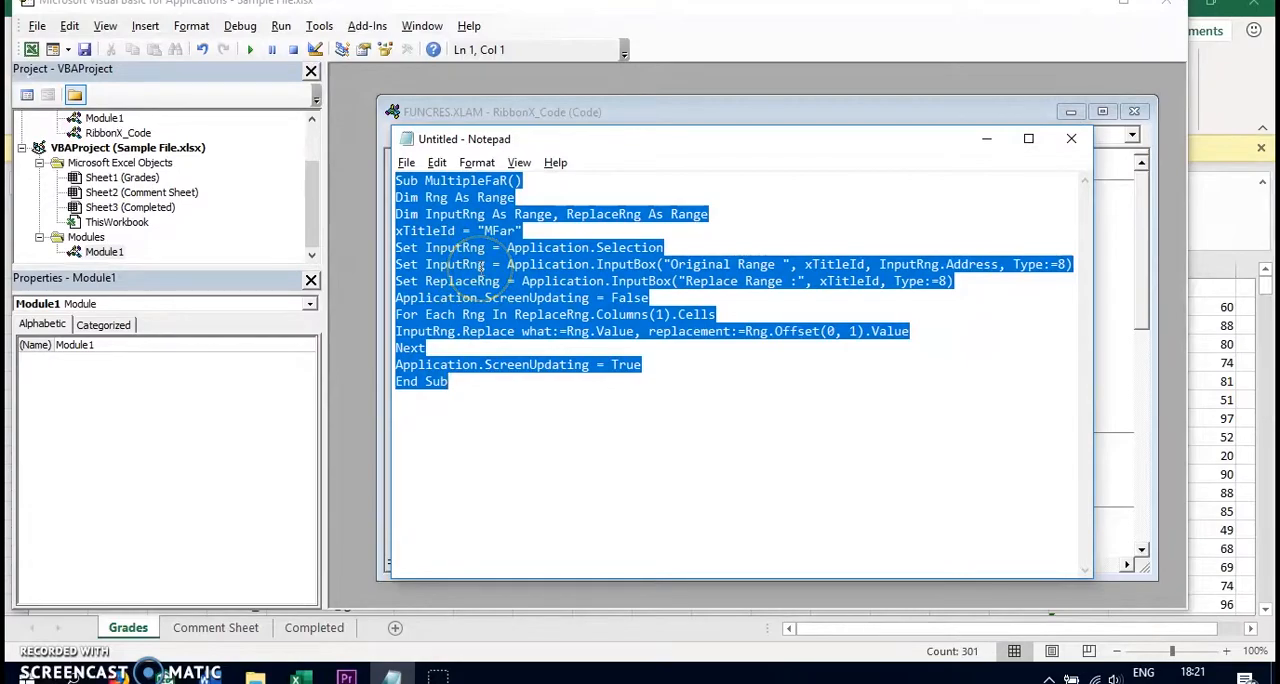
click(594, 109)
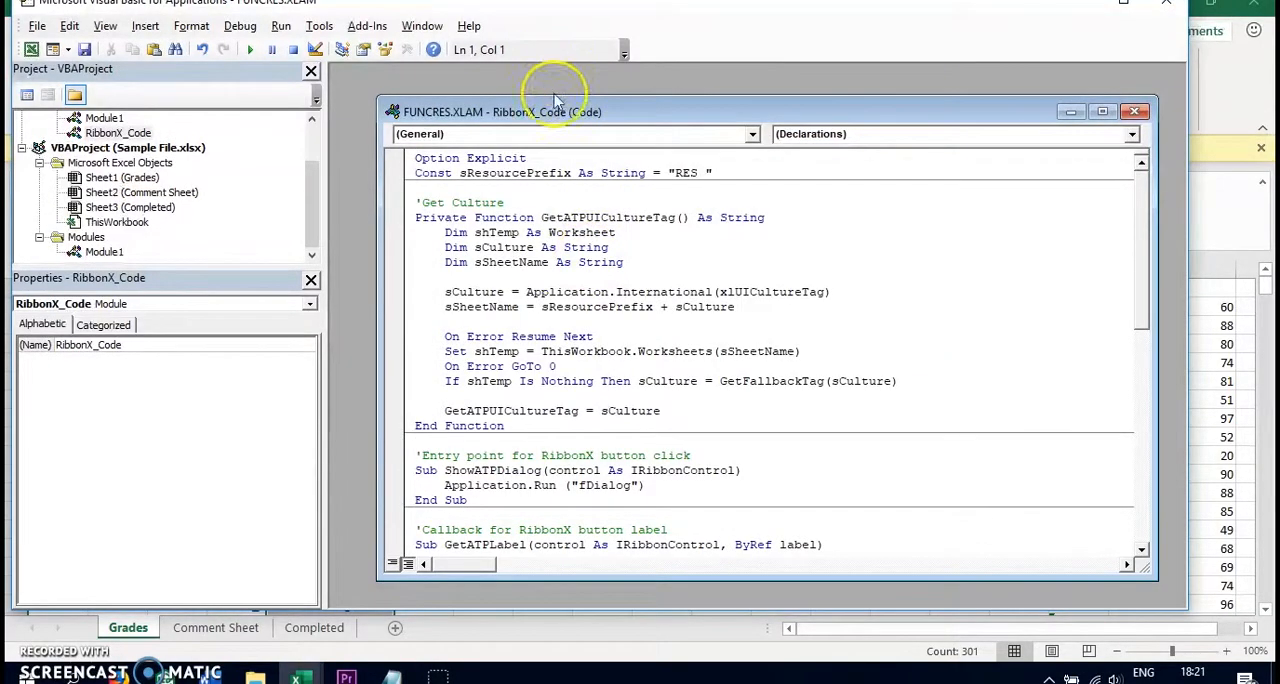
click(145, 25)
click(172, 86)
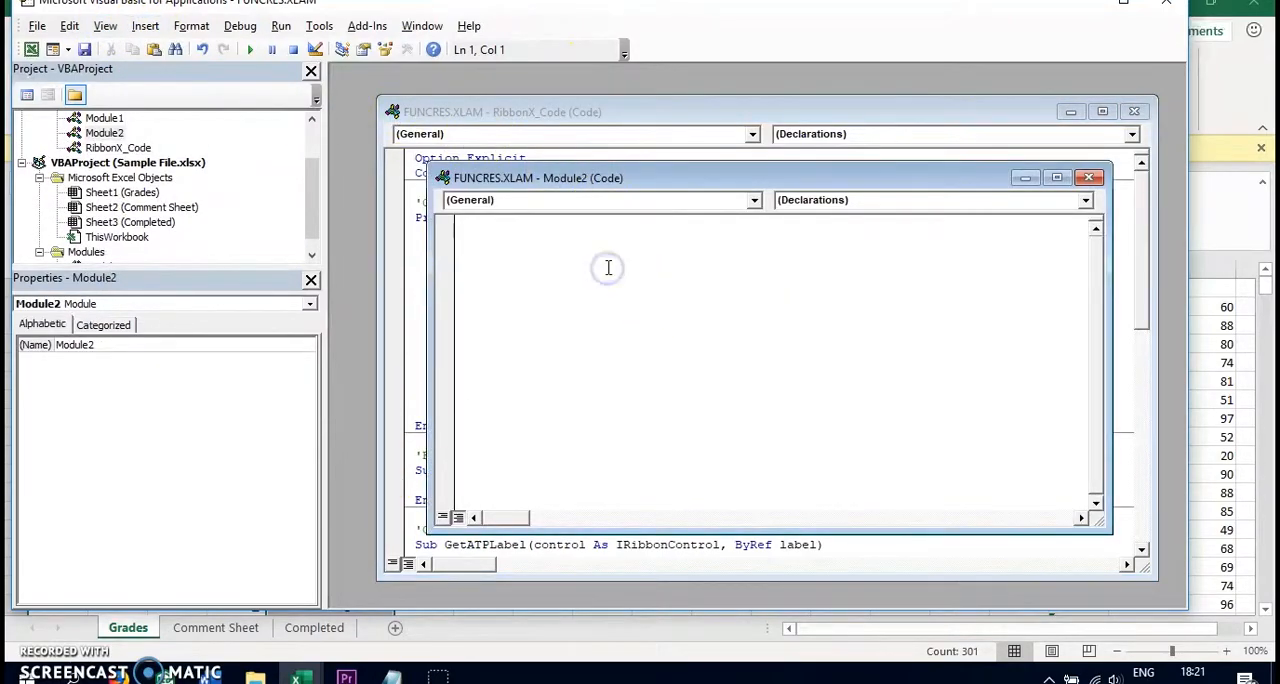
text(Sub MultipleFaR() Dim Rng As Range Dim InputRng As Range, ReplaceRng As Range xTitleId = "MFar" Set InputRng = Application.Selection Set InputRng = Application.InputBox("Original Range ", xTitleId, InputRng.Address, Type:=8) Set ReplaceRng = Application.InputBox("Replace Range :", xTitleId, Type:=8) Application.ScreenUpdating = False For Each Rng In ReplaceRng.Columns(1).Cells InputRng.Replace what:=Rng.Value, replacement:=Rng.Offset(0, 1).Value Next Application.ScreenUpdating = True End Sub)
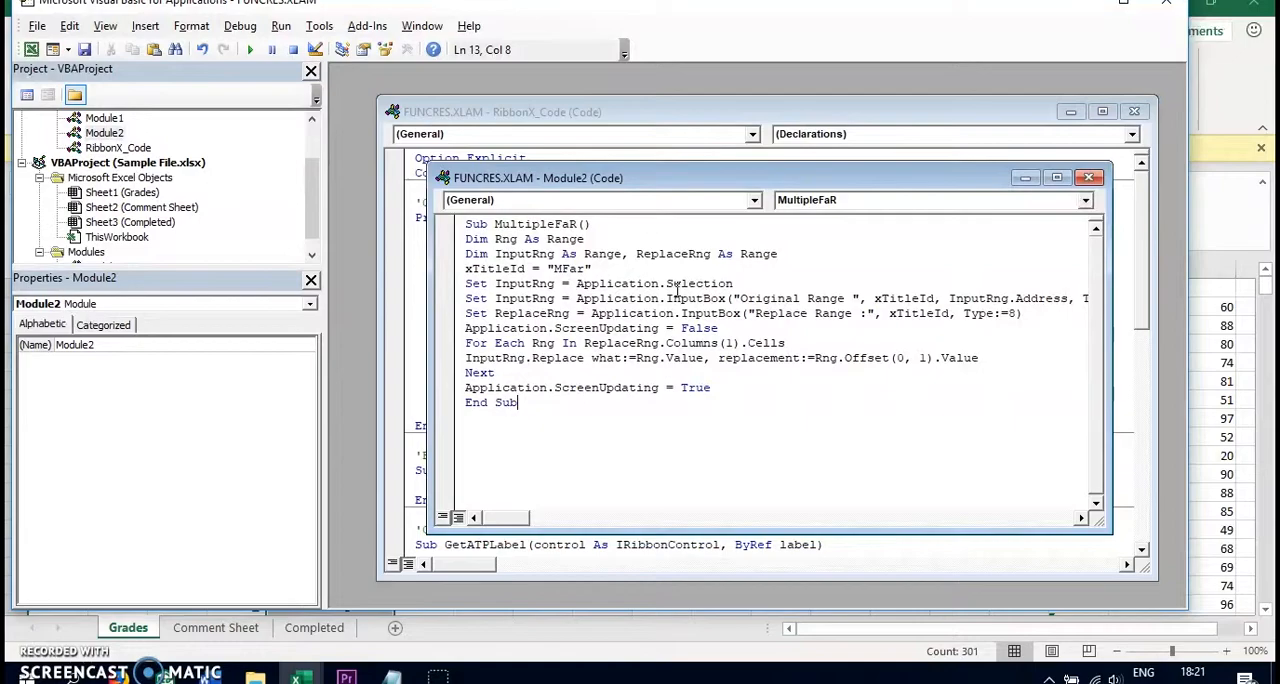
Return to the Grades sheet and turn on Match entire cell contents in the Find and Replace options
click(1230, 344)
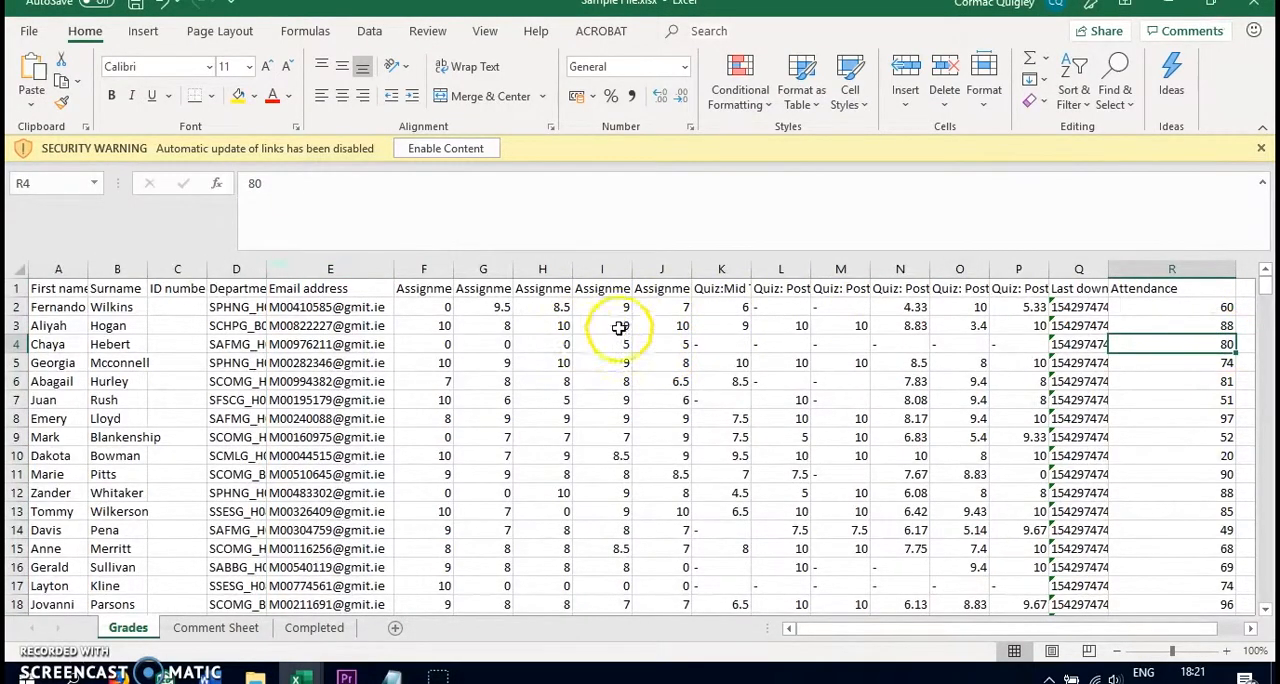
click(500, 342)
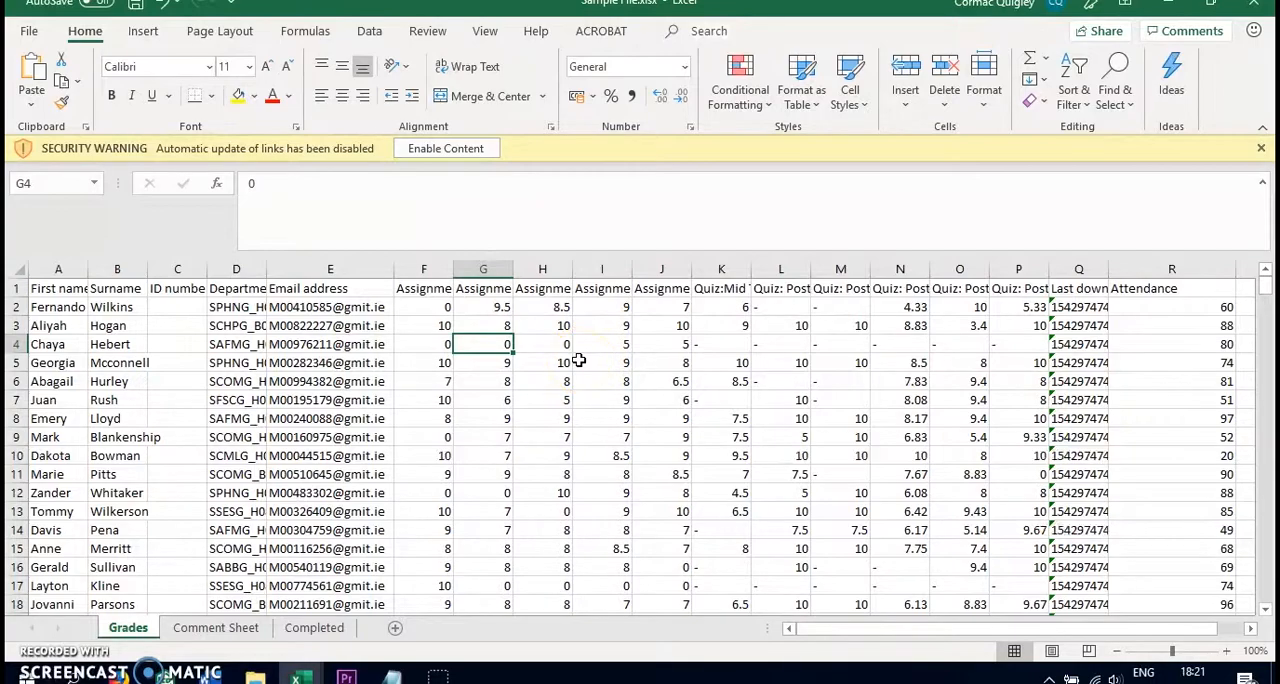
key(ctrl+h)
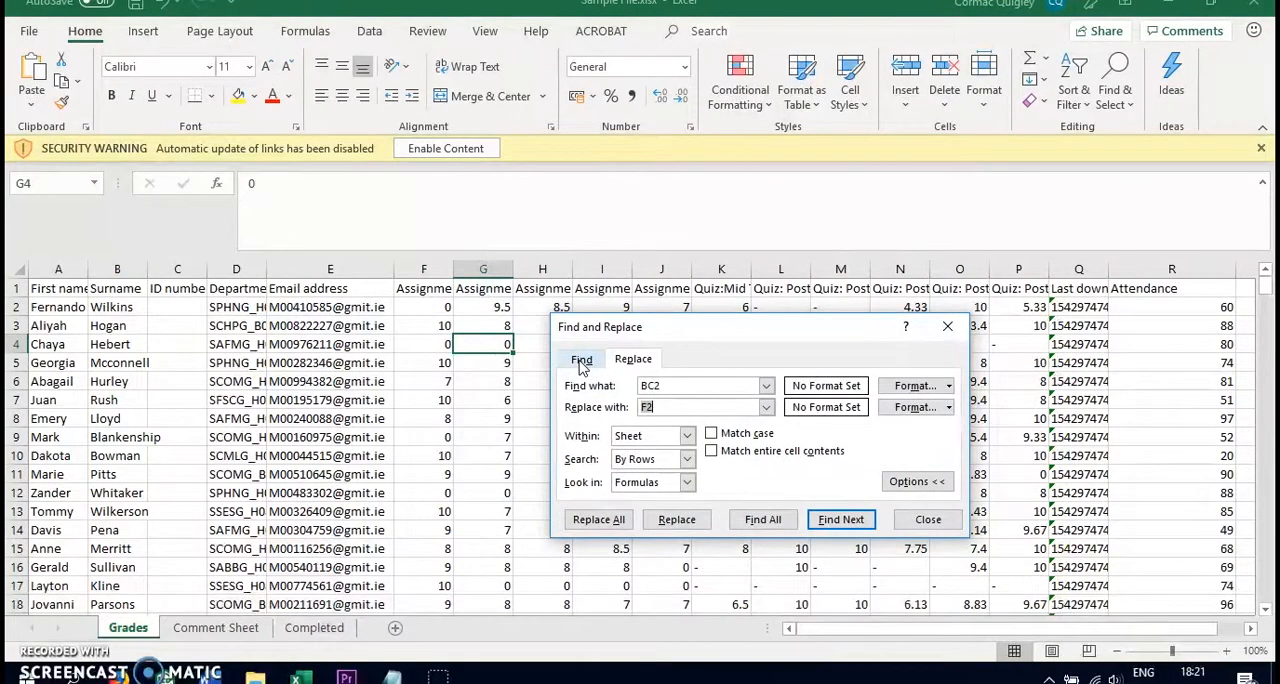
click(731, 455)
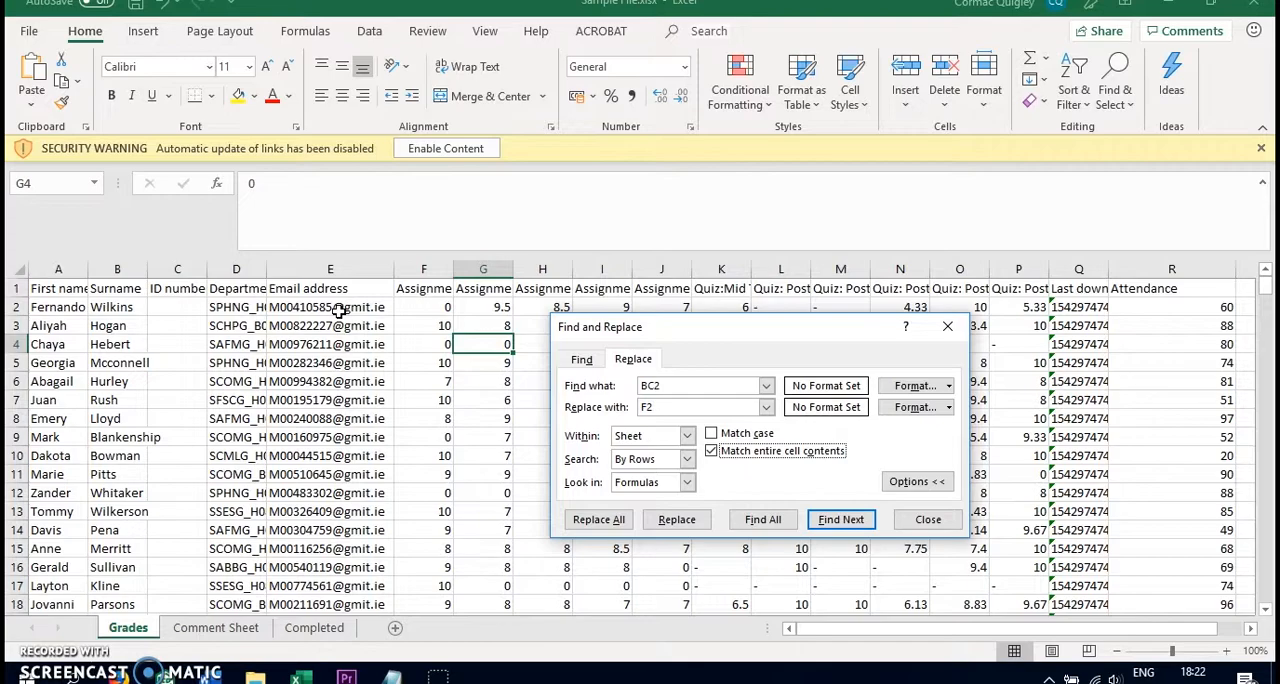
click(928, 519)
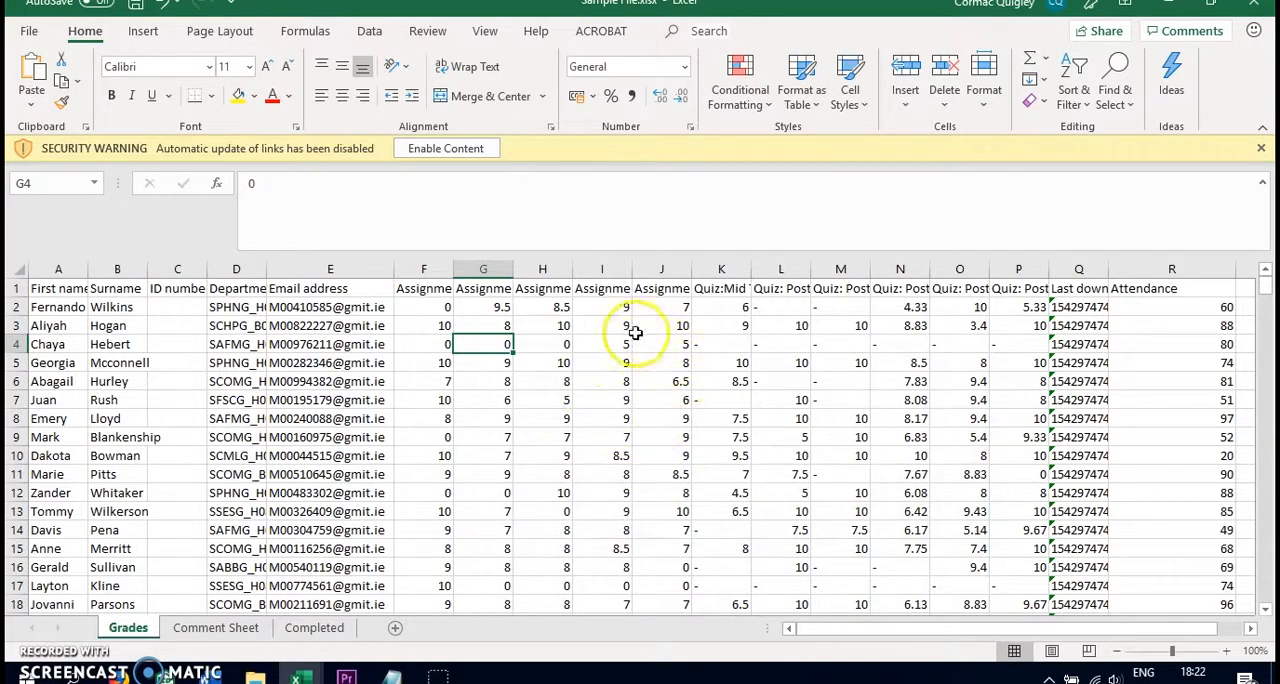
key(ctrl+h)
Run the MultipleFaR macro from the Visual Basic editor and set its Original Range to E1:E301 on the Grades sheet
key(alt+Tab)
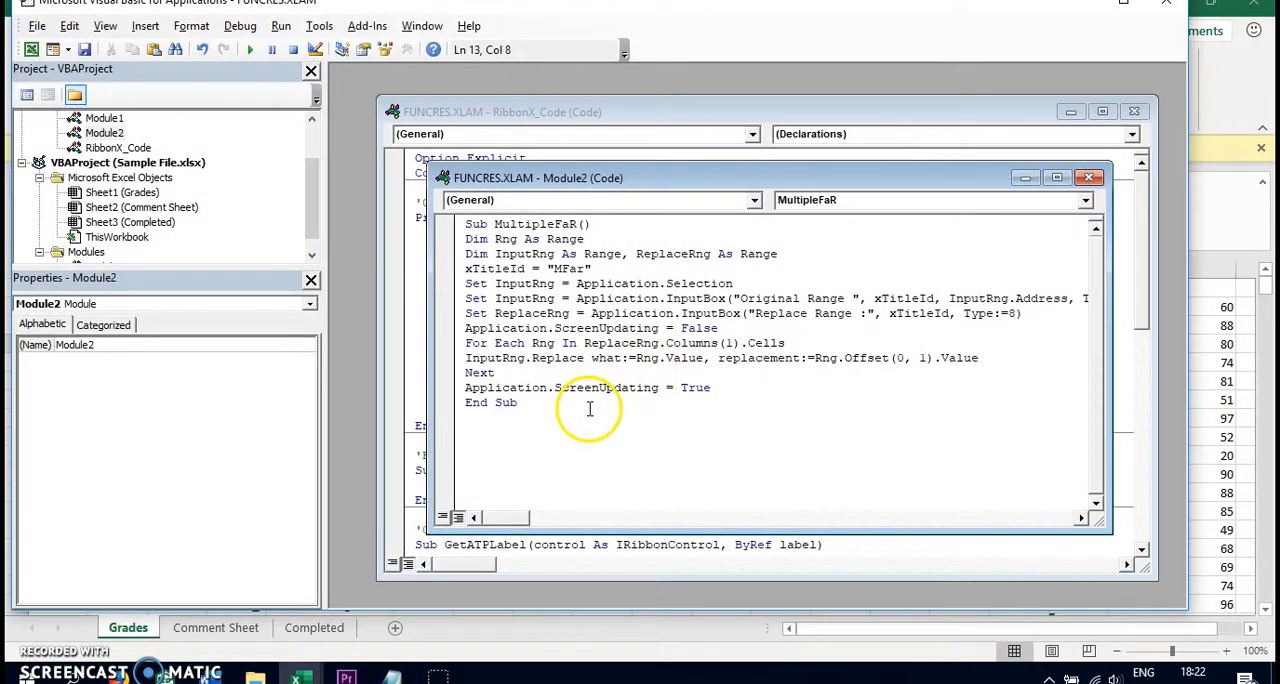
key(F5)
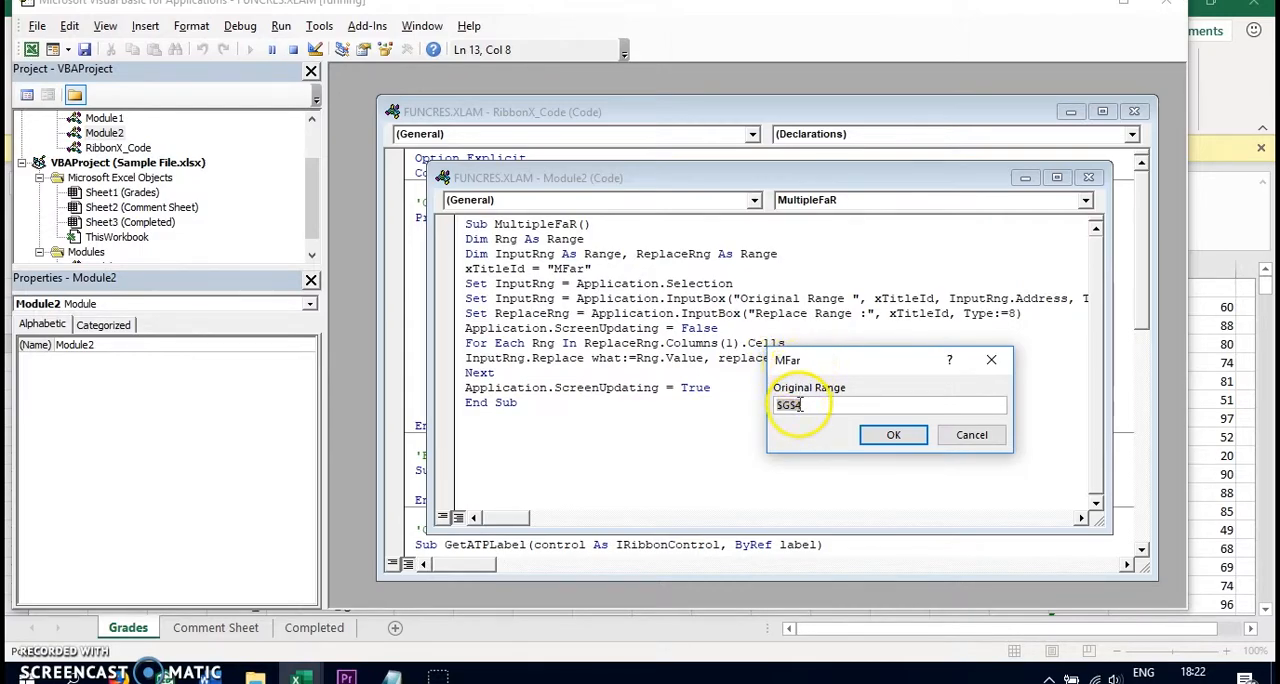
key(alt+Tab)
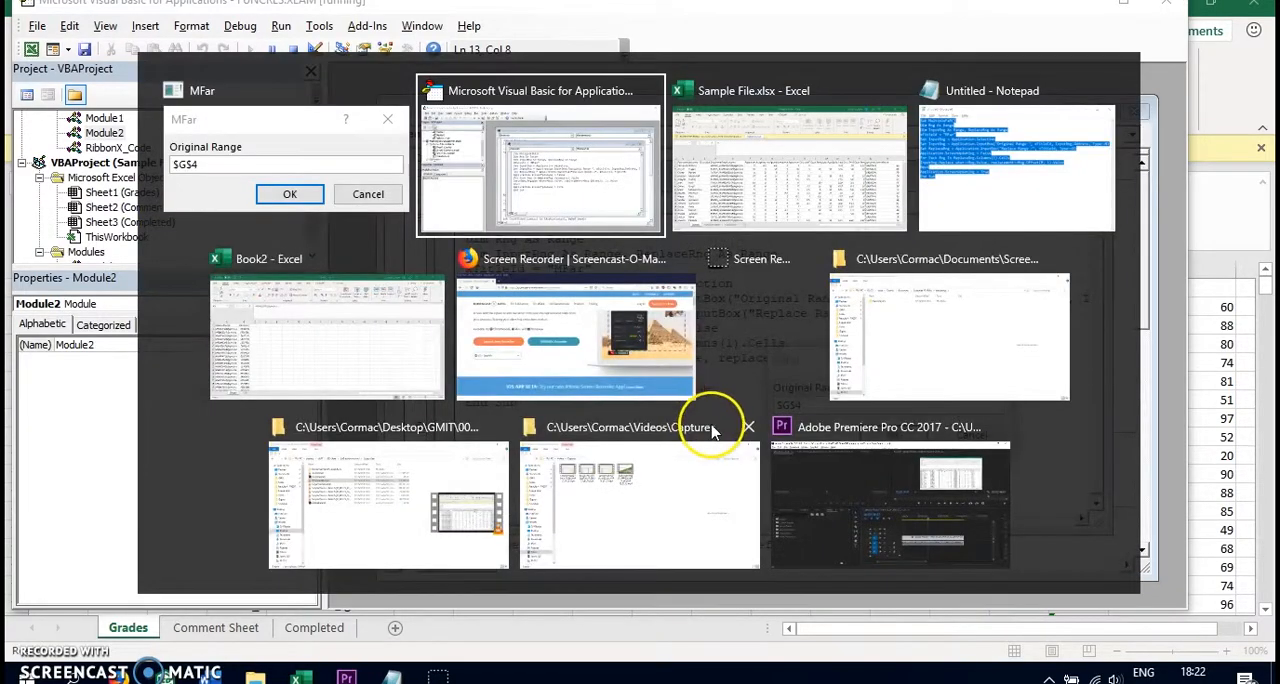
key(Tab)
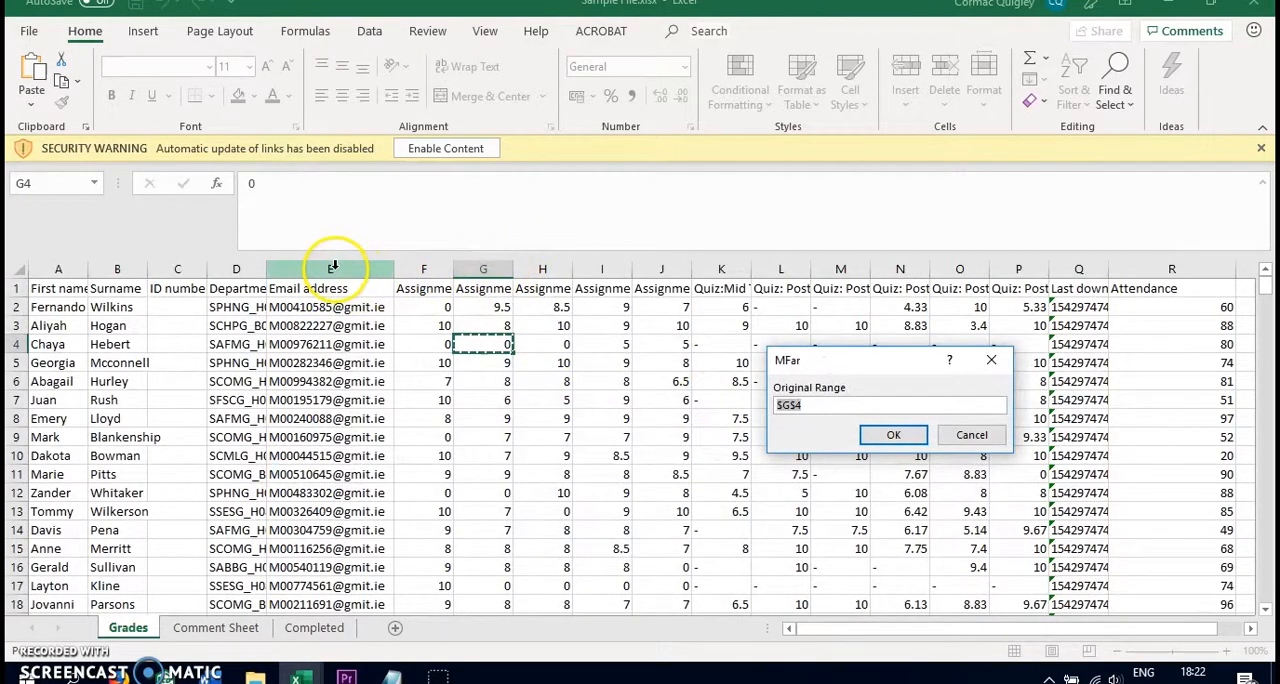
click(330, 288)
drag(330, 288, 336, 567)
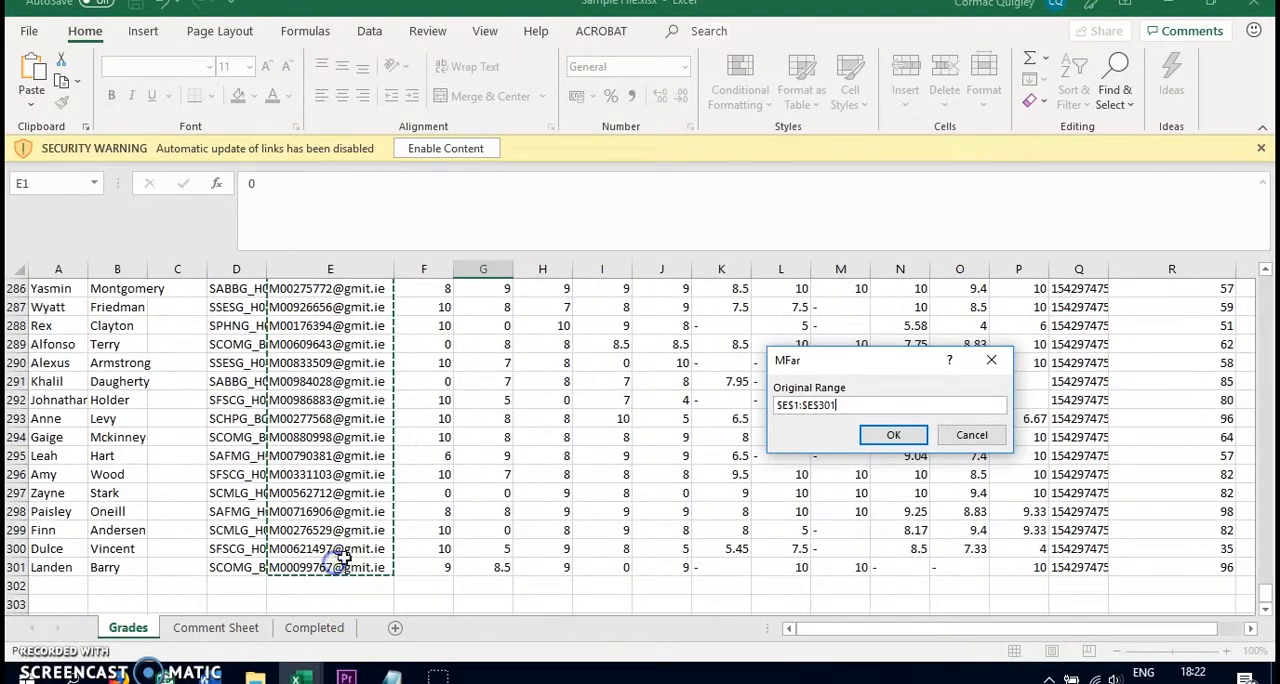
click(894, 436)
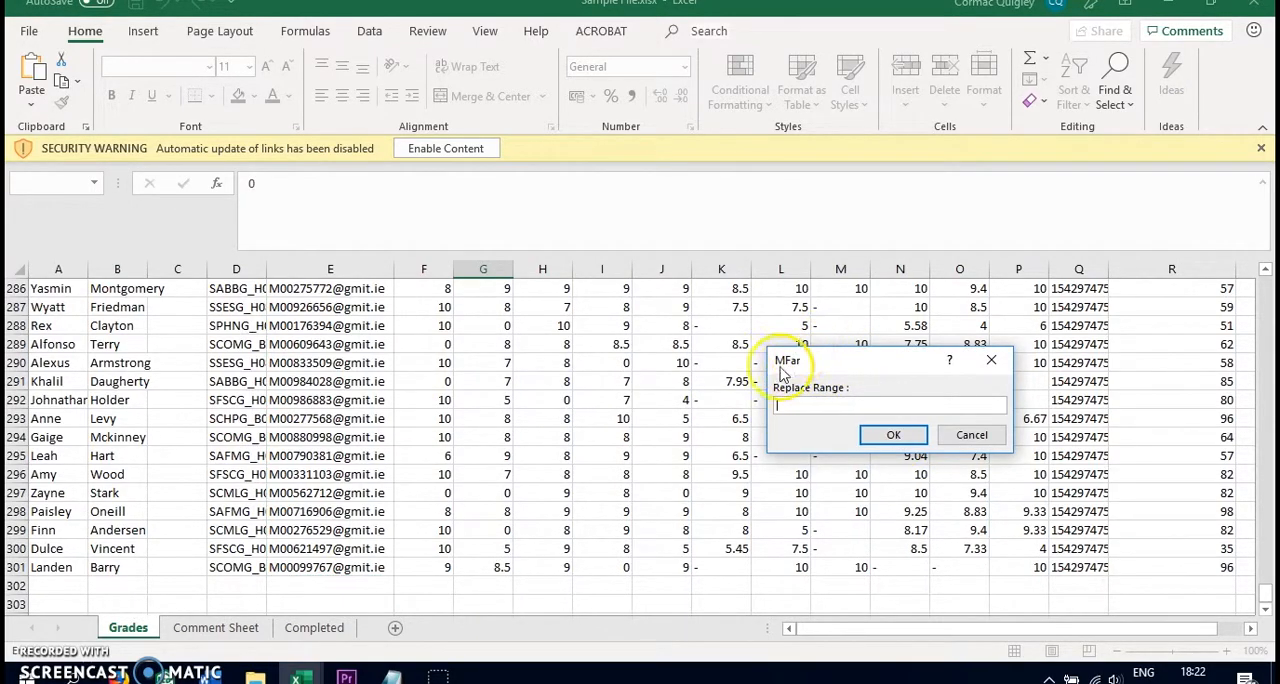
Set the macro's Replace Range to columns A:B of Sheet1 in Book2 and run the replacement
scroll(340, 478, up, 15)
scroll(340, 478, up, 20)
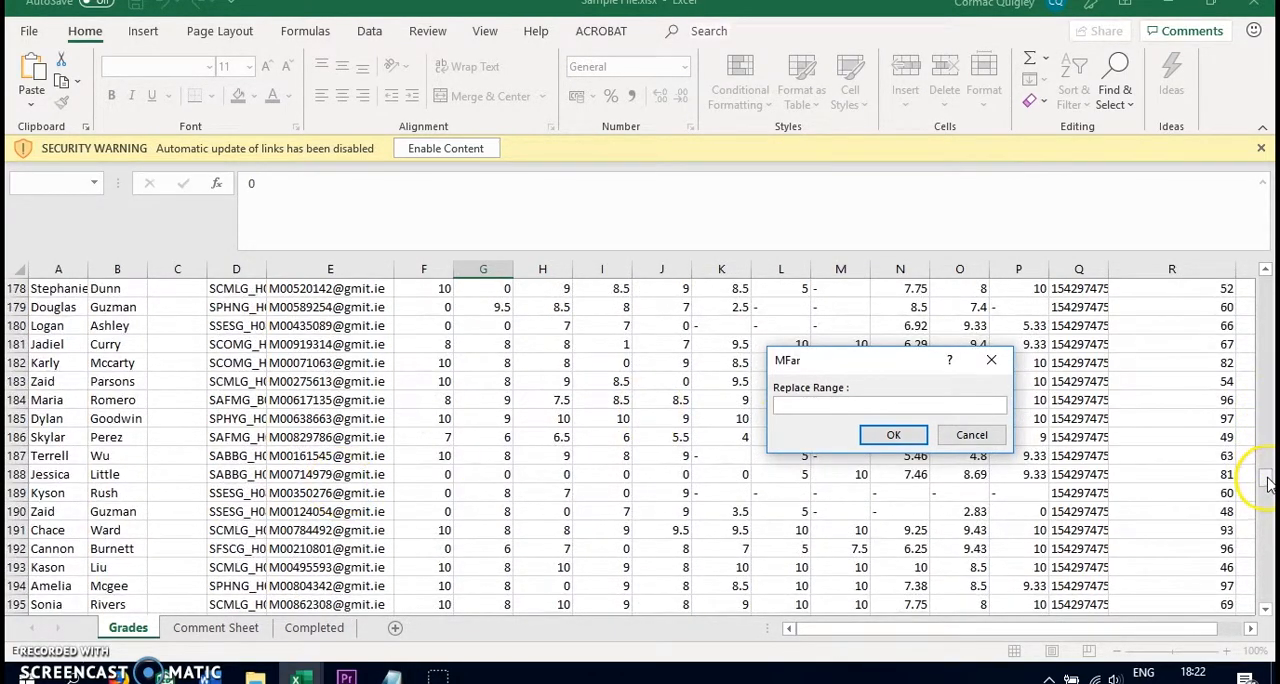
drag(1267, 483, 1266, 275)
click(303, 678)
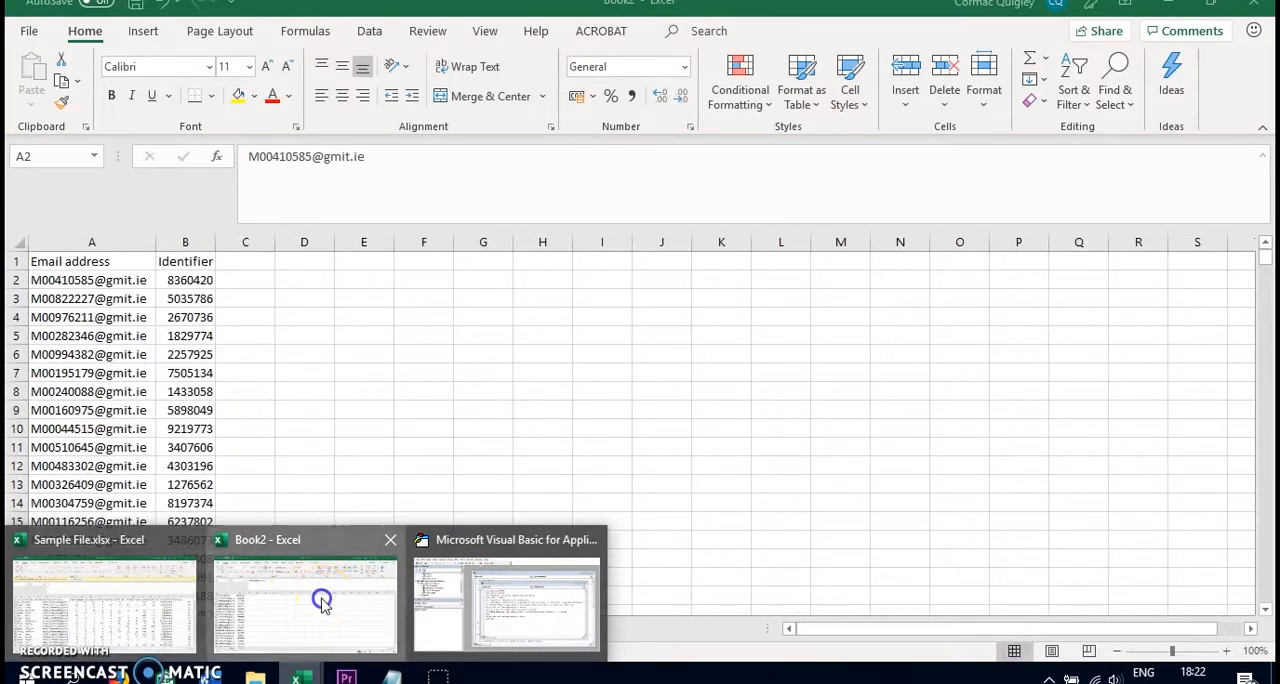
click(318, 598)
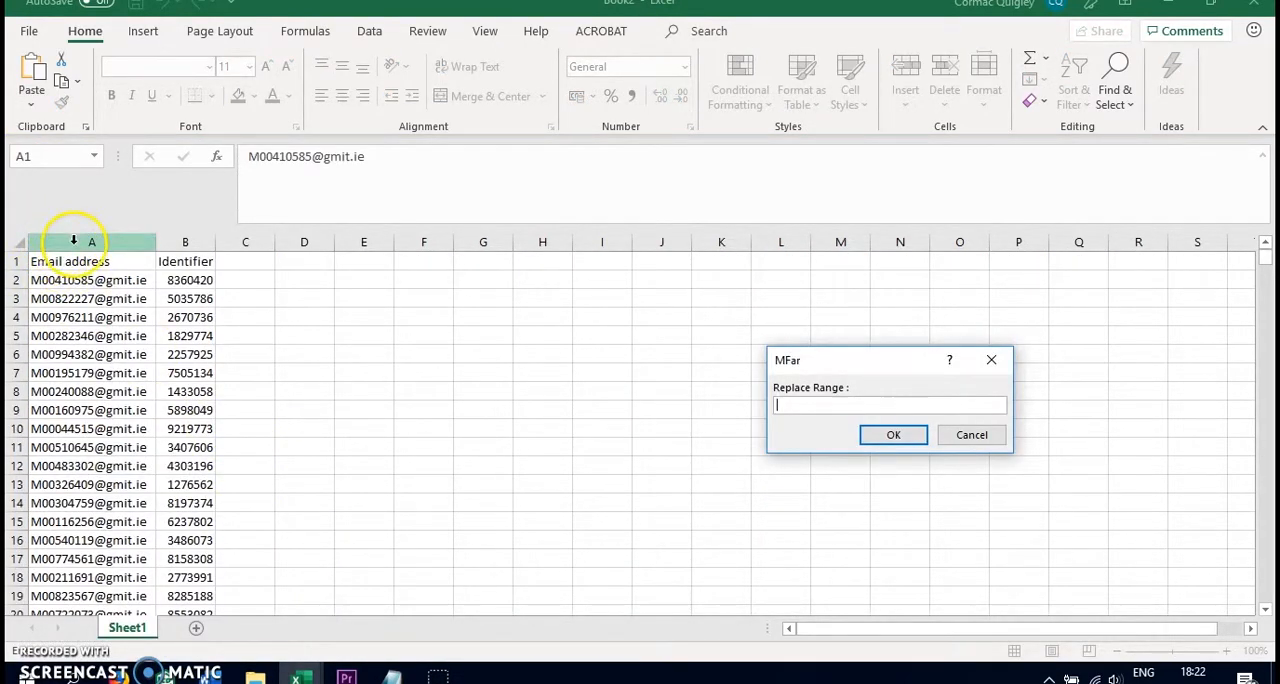
drag(73, 241, 189, 244)
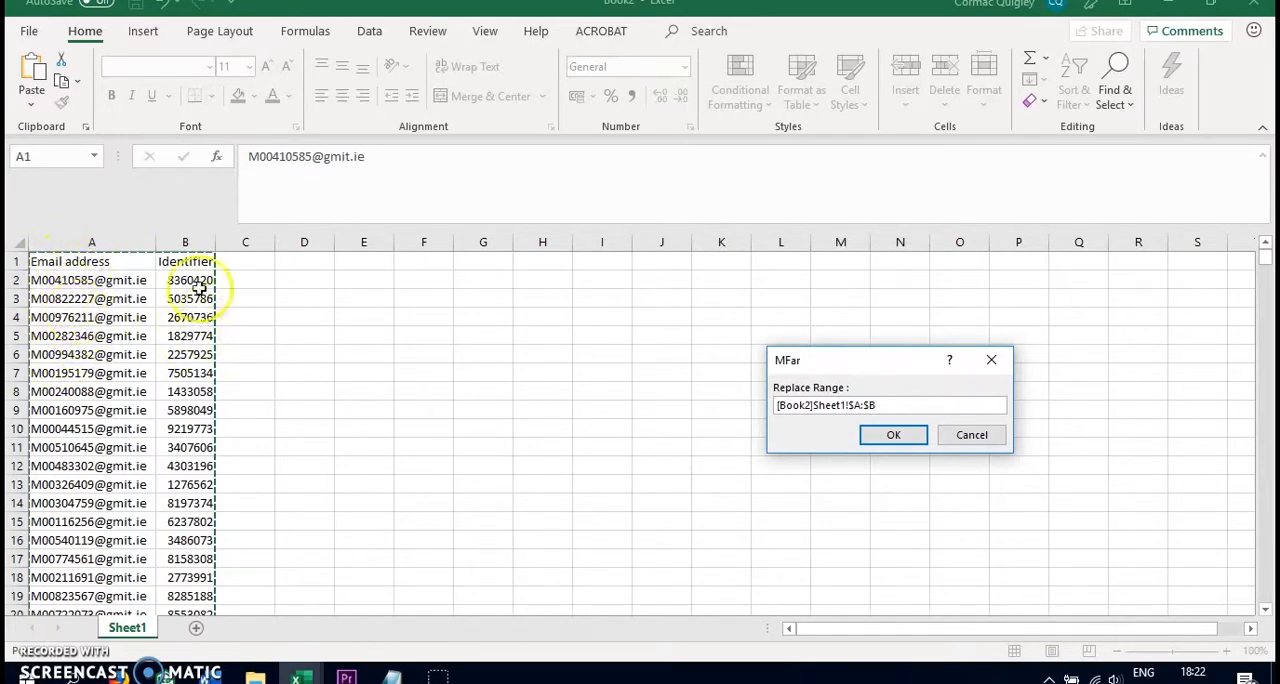
click(891, 436)
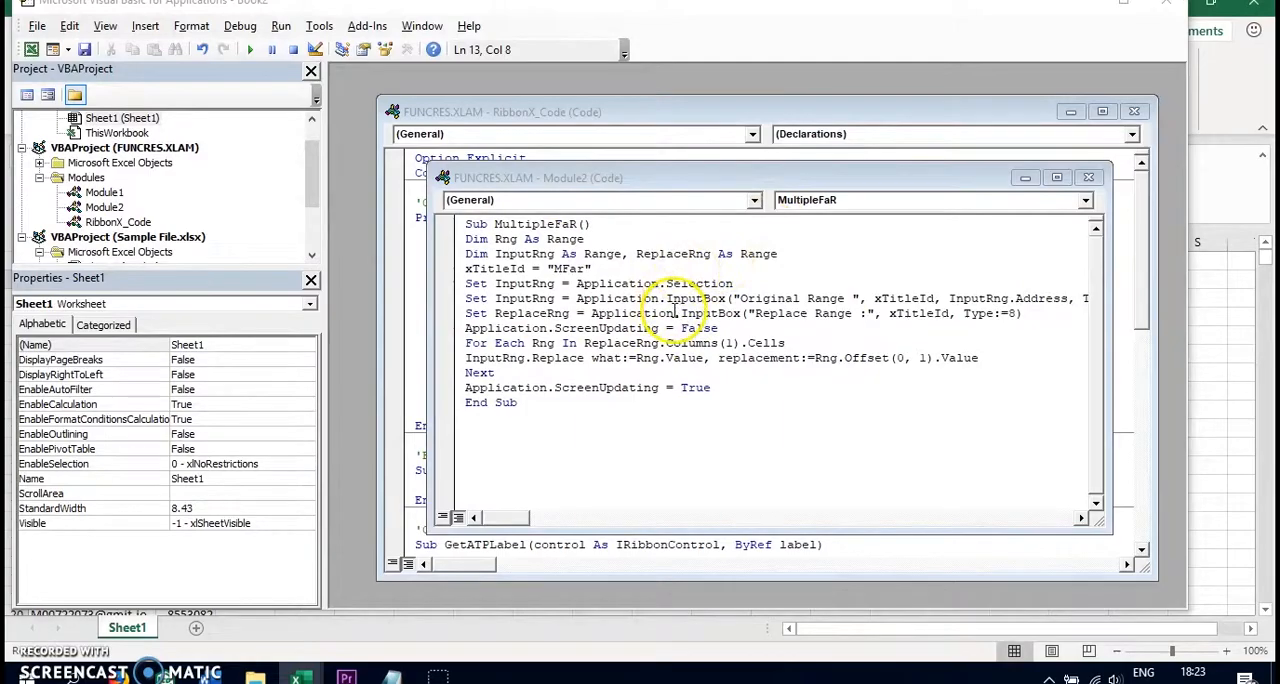
Switch back to Sample File.xlsx and delete the First name and Surname columns from the Grades sheet
key(alt+Tab)
key(alt+shift+Tab)
key(alt+shift+Tab)
key(alt+Tab)
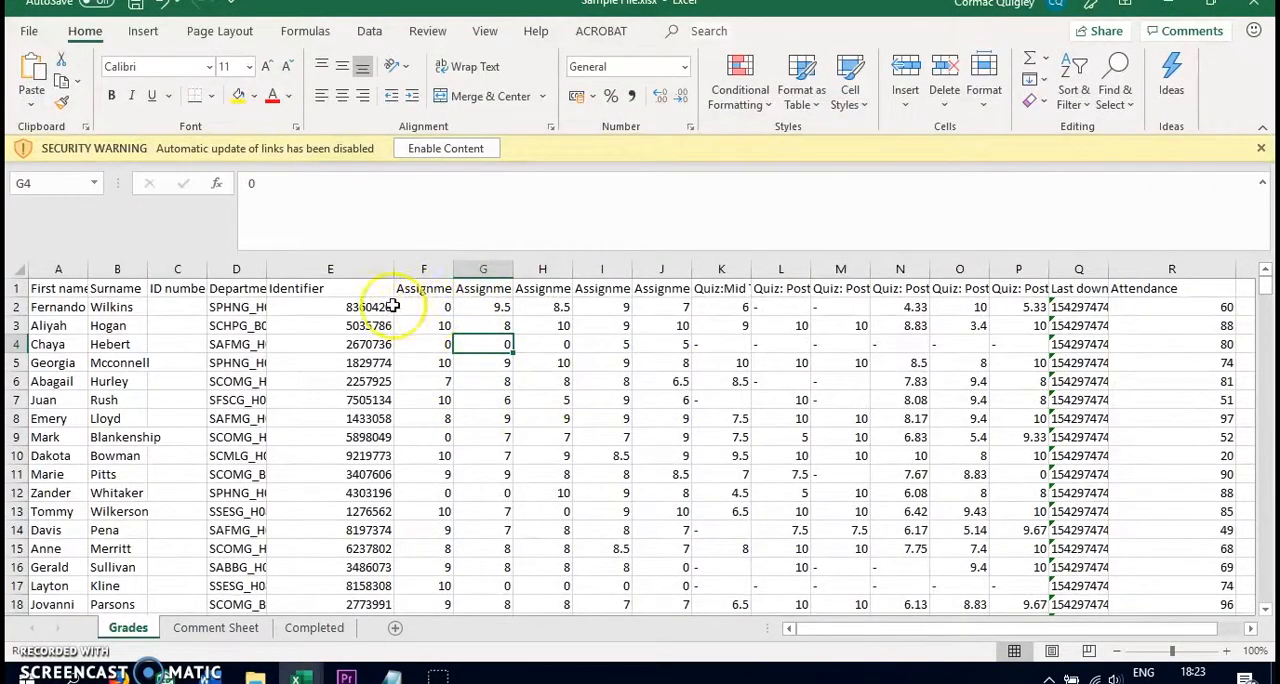
click(343, 288)
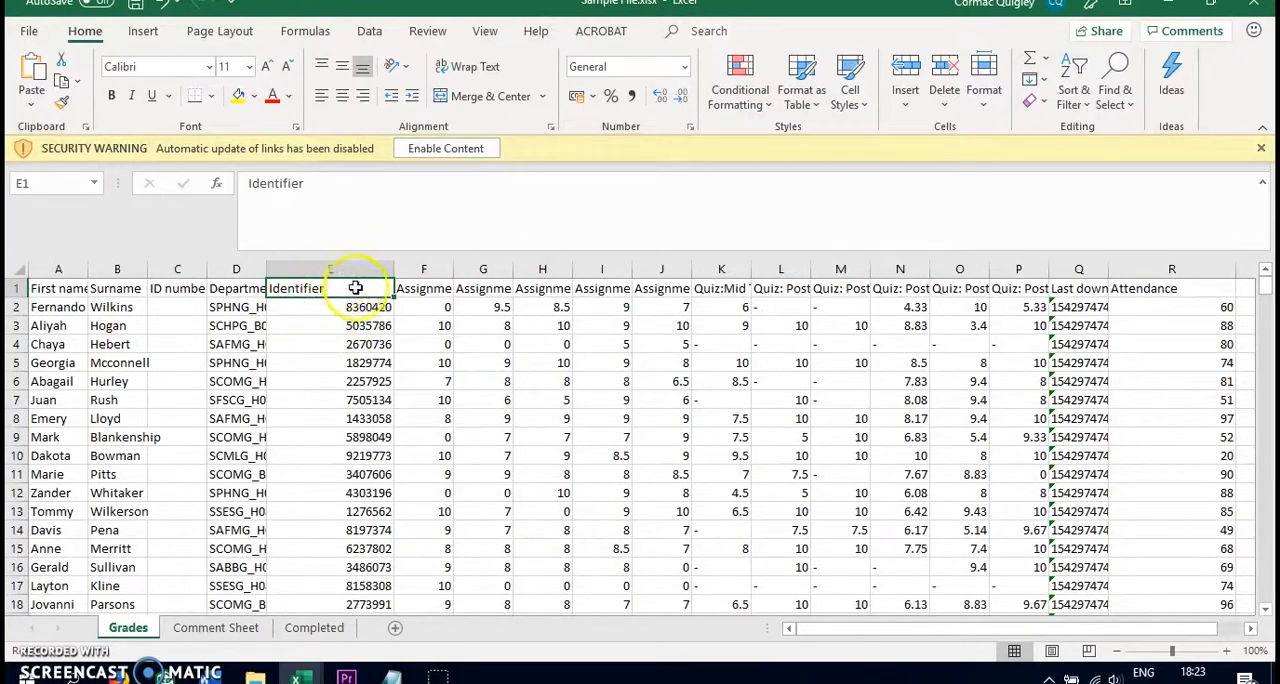
drag(117, 269, 25, 269)
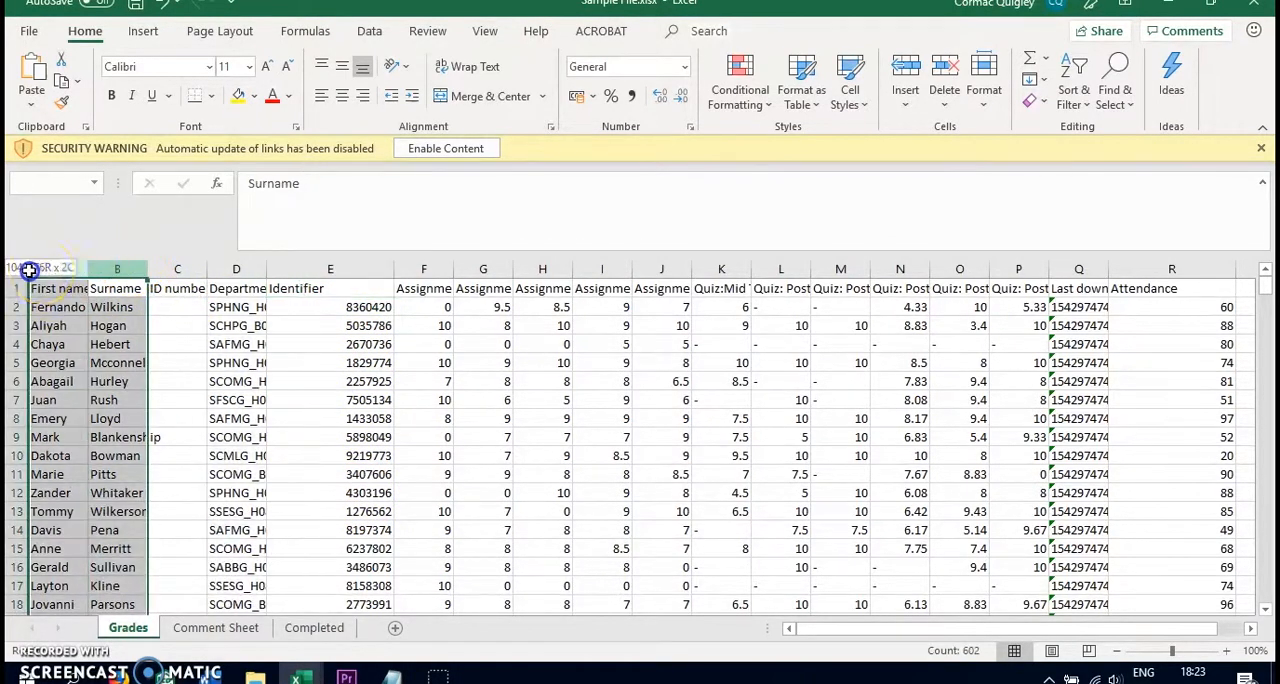
right_click(117, 288)
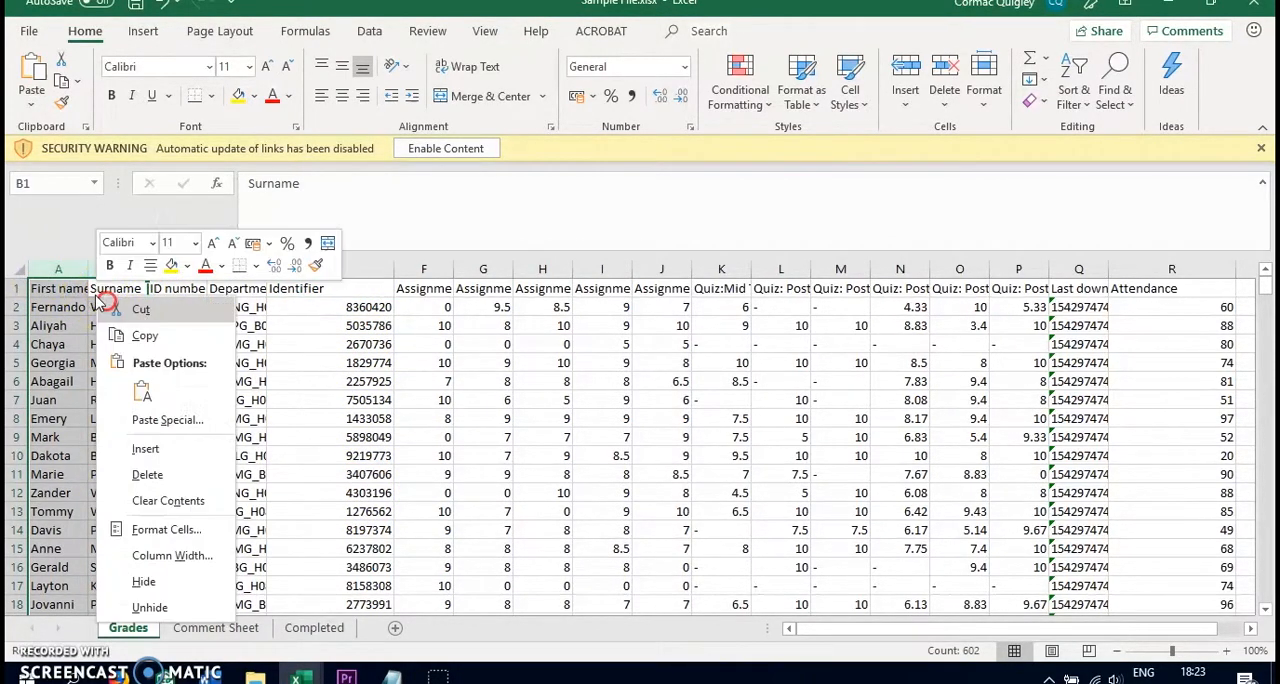
click(171, 477)
click(98, 290)
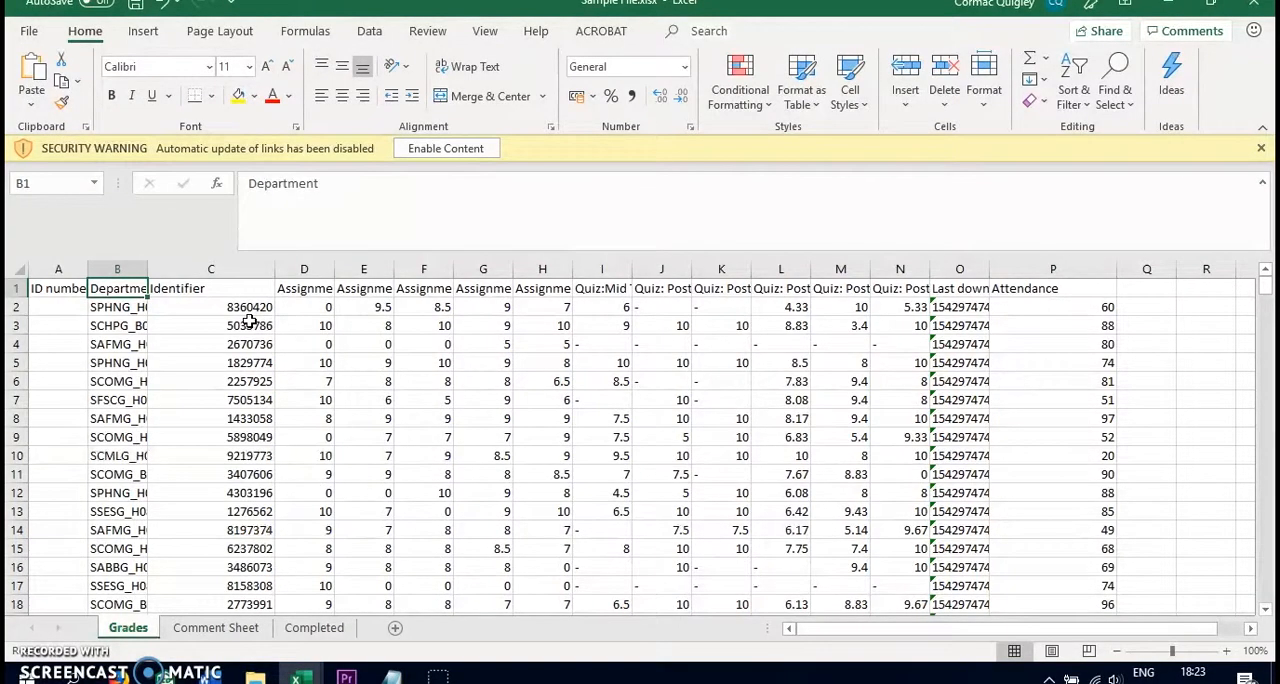
click(245, 305)
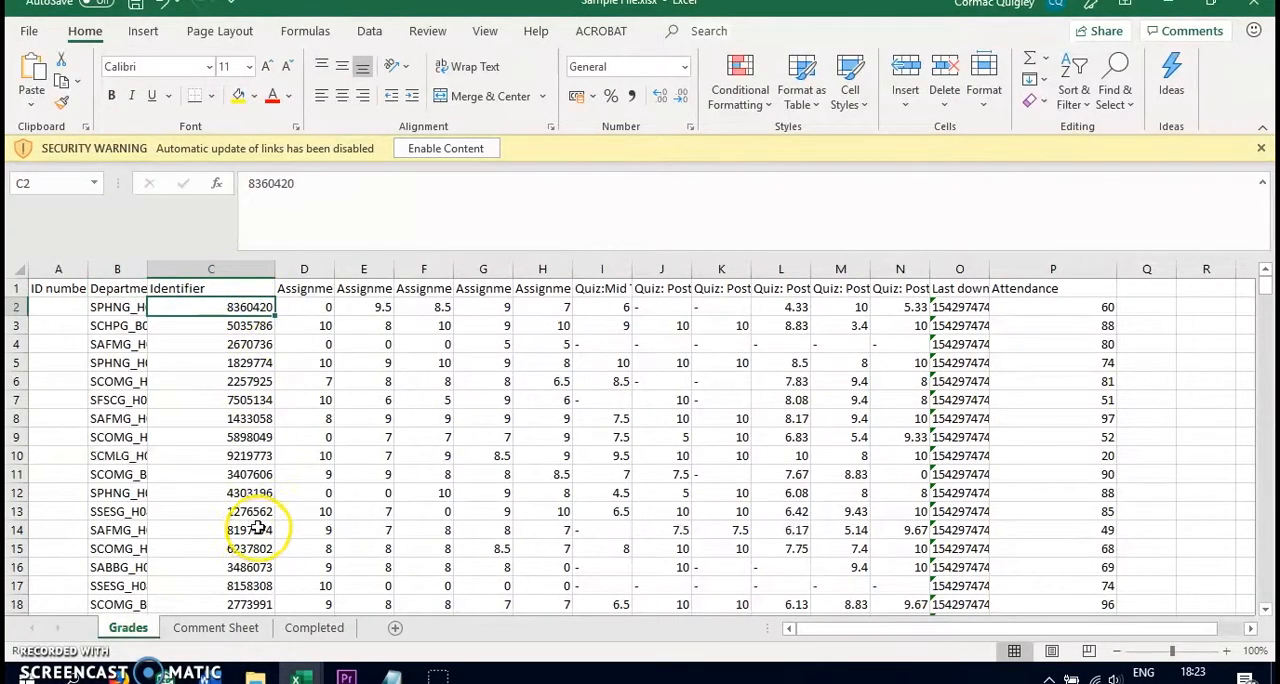